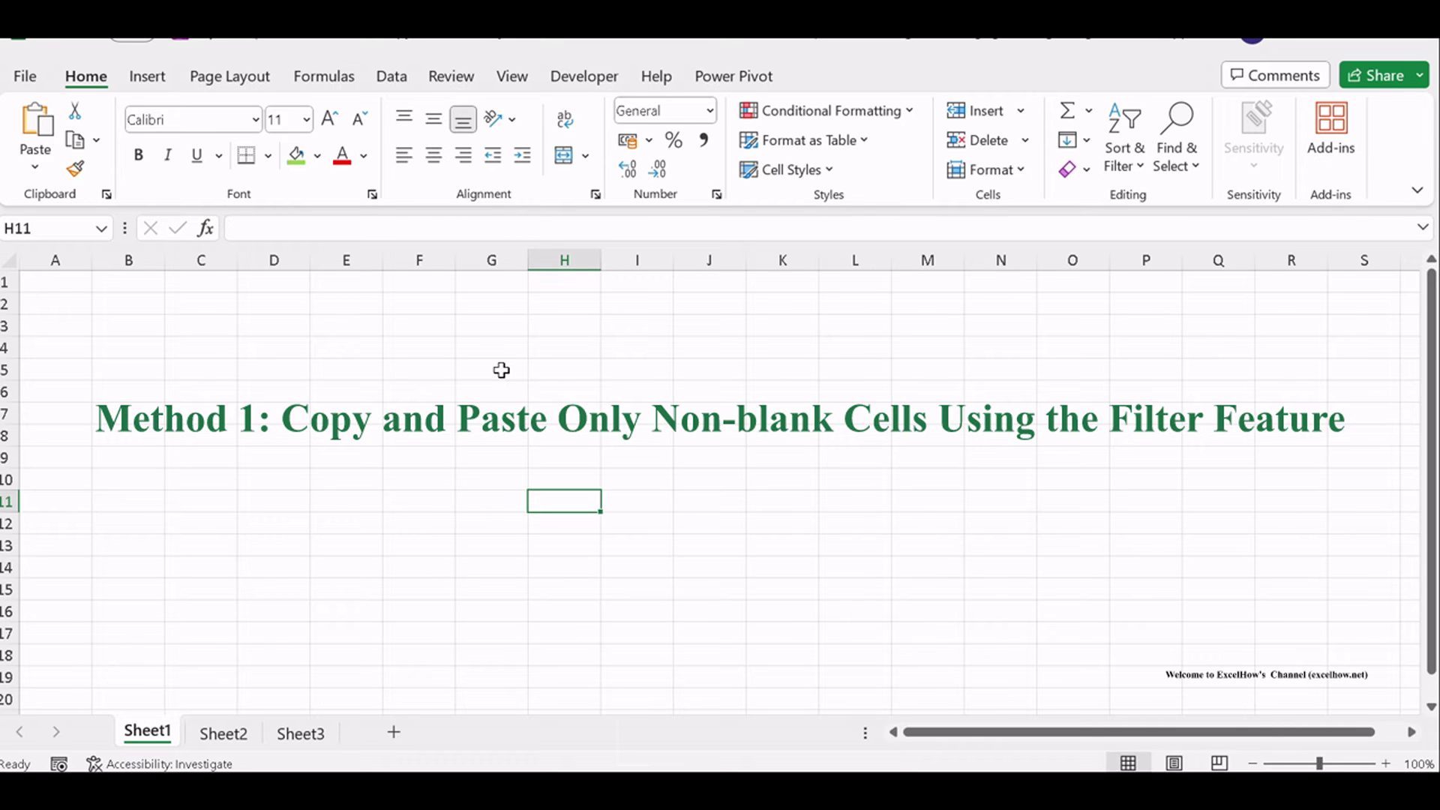
# - On Sheet2, select the product and Sales range A1:B9 and turn on the Data filter
pyautogui.click(223, 734)
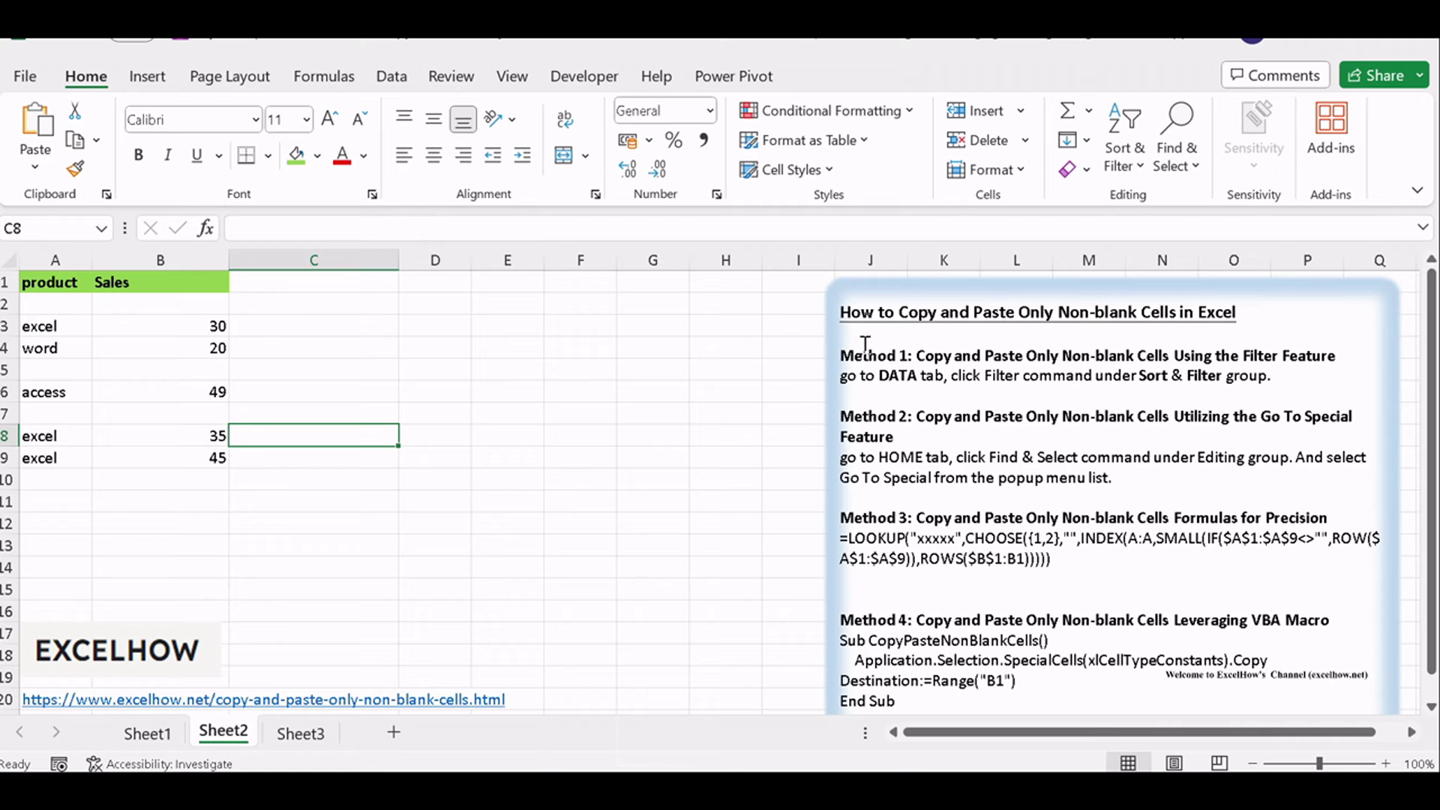
pyautogui.moveTo(52, 279); pyautogui.dragTo(184, 452)
pyautogui.click(392, 75)
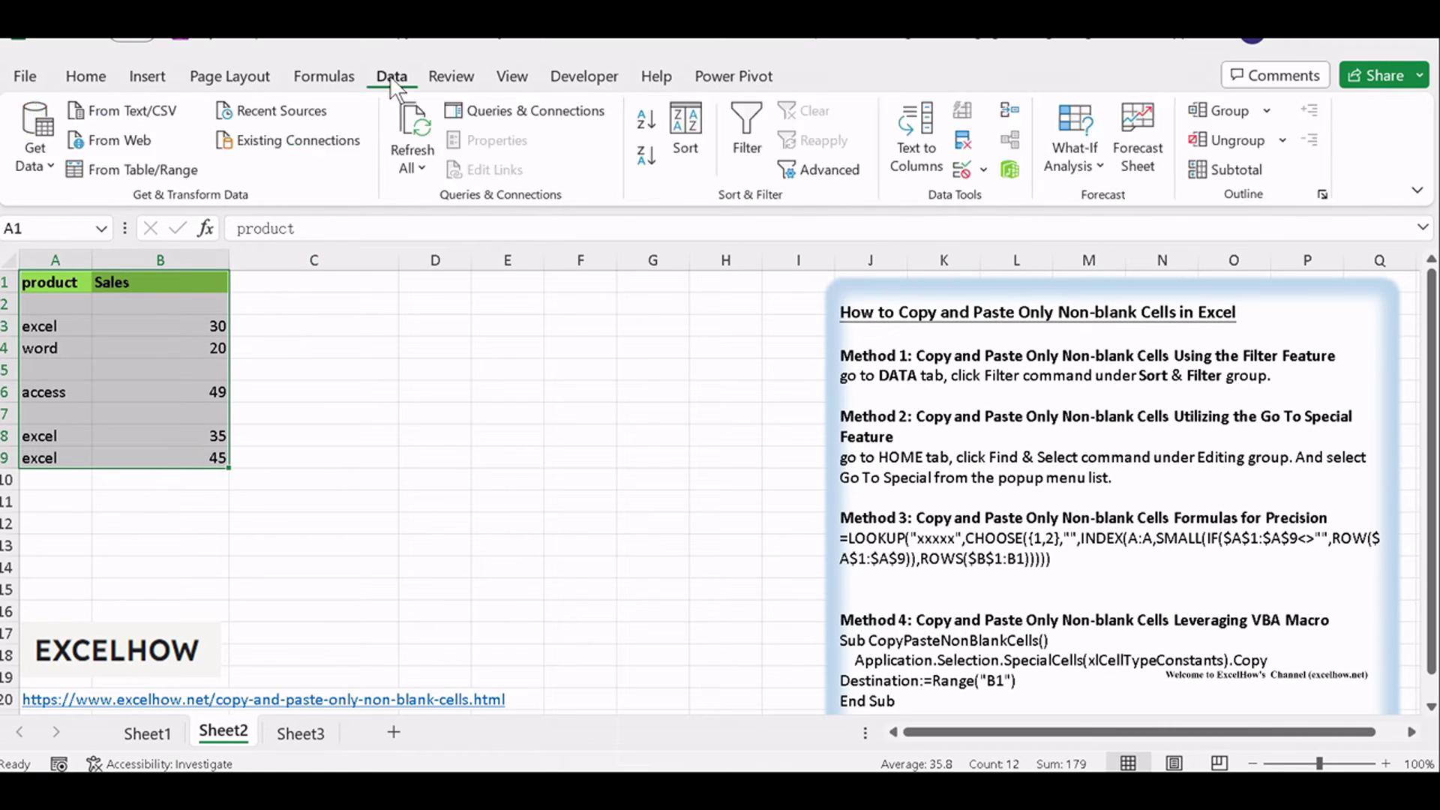
pyautogui.click(751, 124)
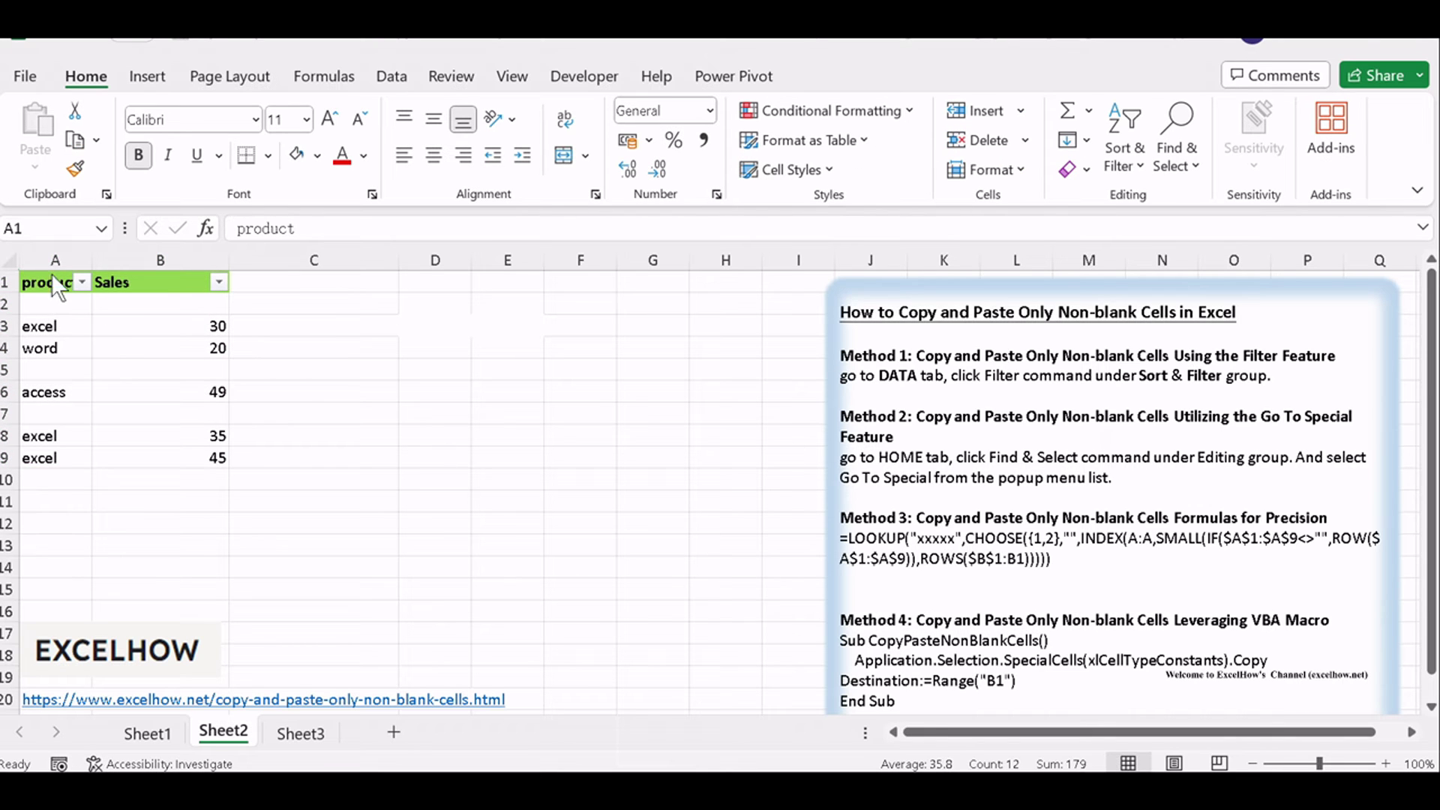
# - Filter the product column to exclude (Blanks), hiding rows 2, 5 and 7
pyautogui.hotkey('ctrl', 'a')
pyautogui.click(80, 281)
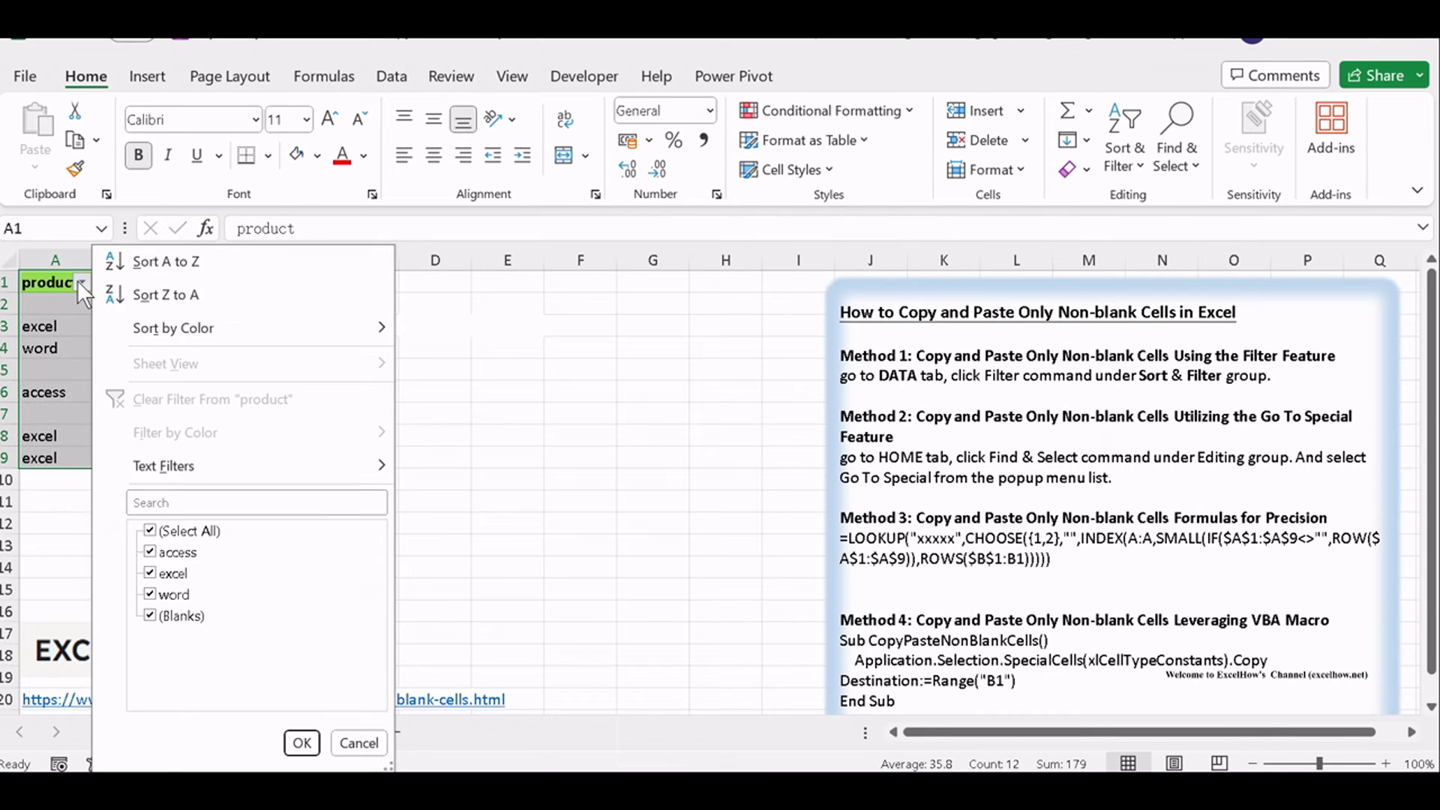
pyautogui.click(152, 616)
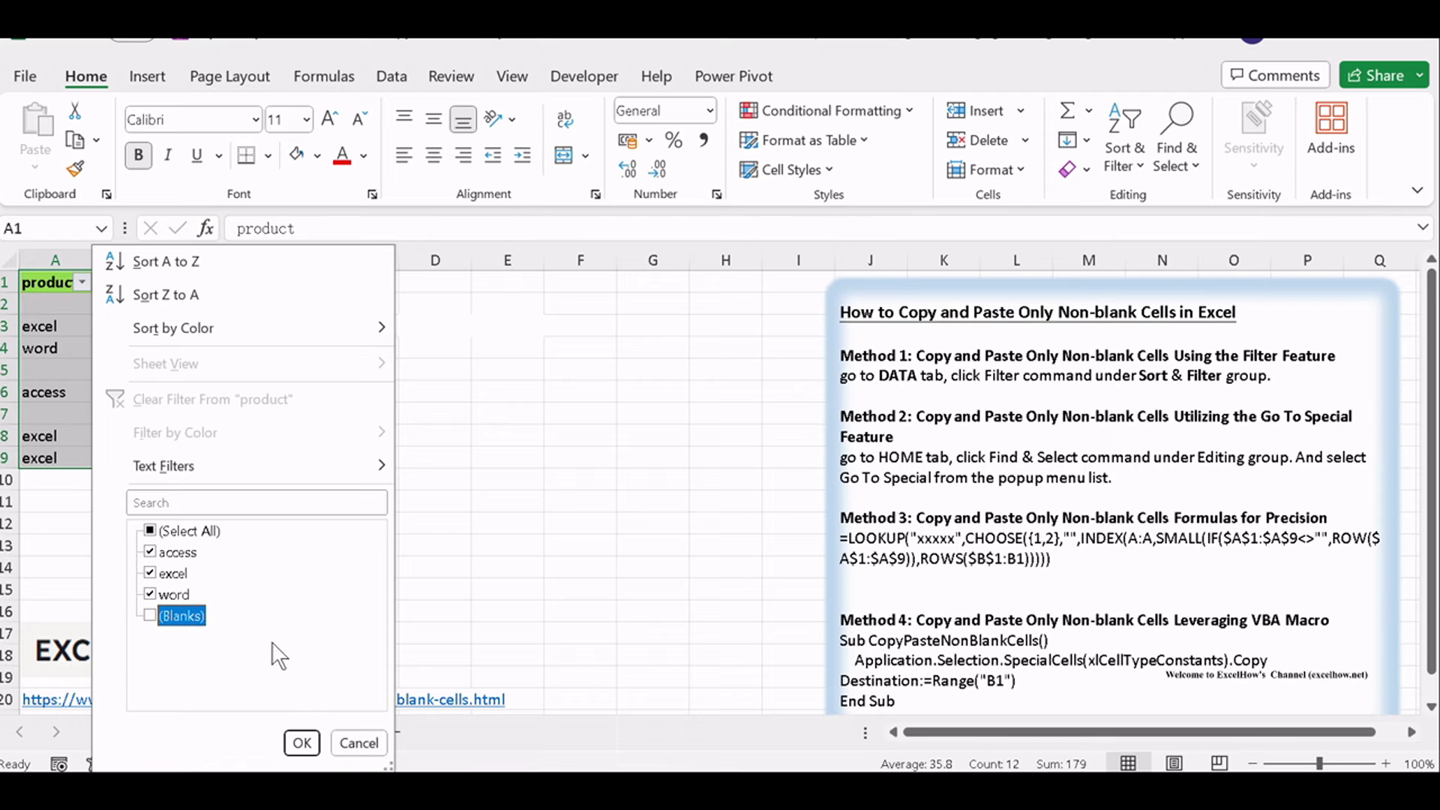
pyautogui.click(302, 743)
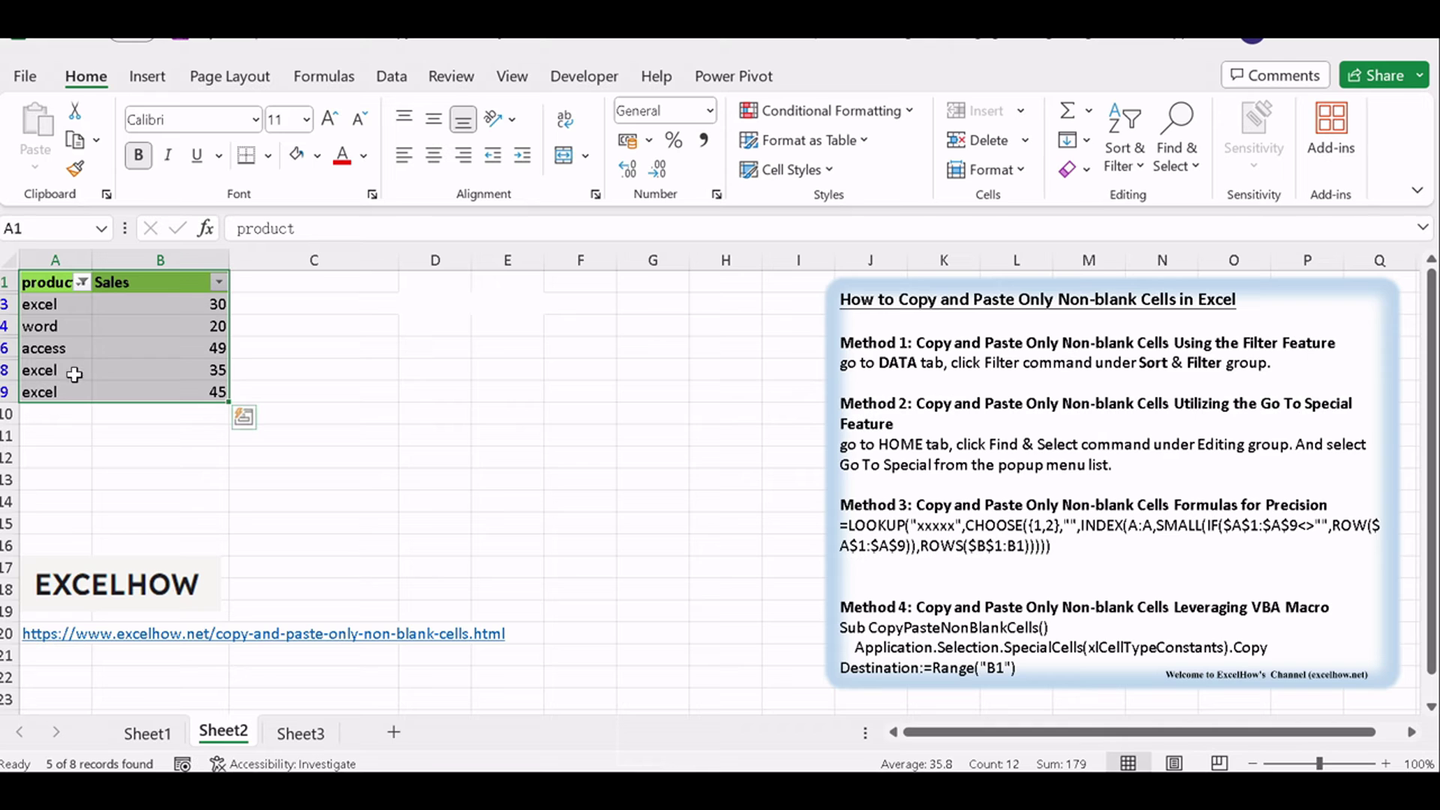
# - Restore the header cell text to 'product' after a stray keystroke
pyautogui.hotkey('ctrl', 'c')
pyautogui.write('c')
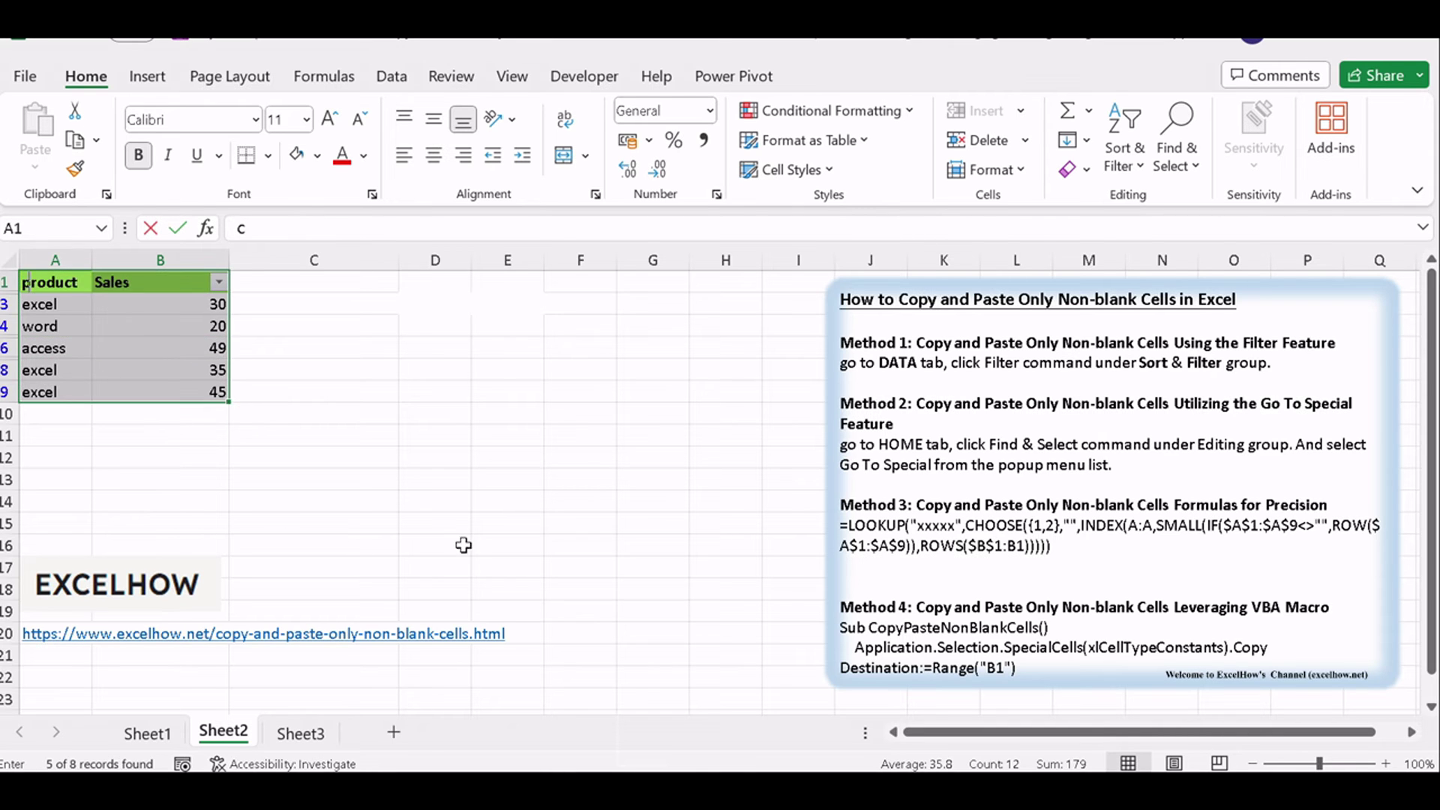
pyautogui.press('BackSpace')
pyautogui.write('product')
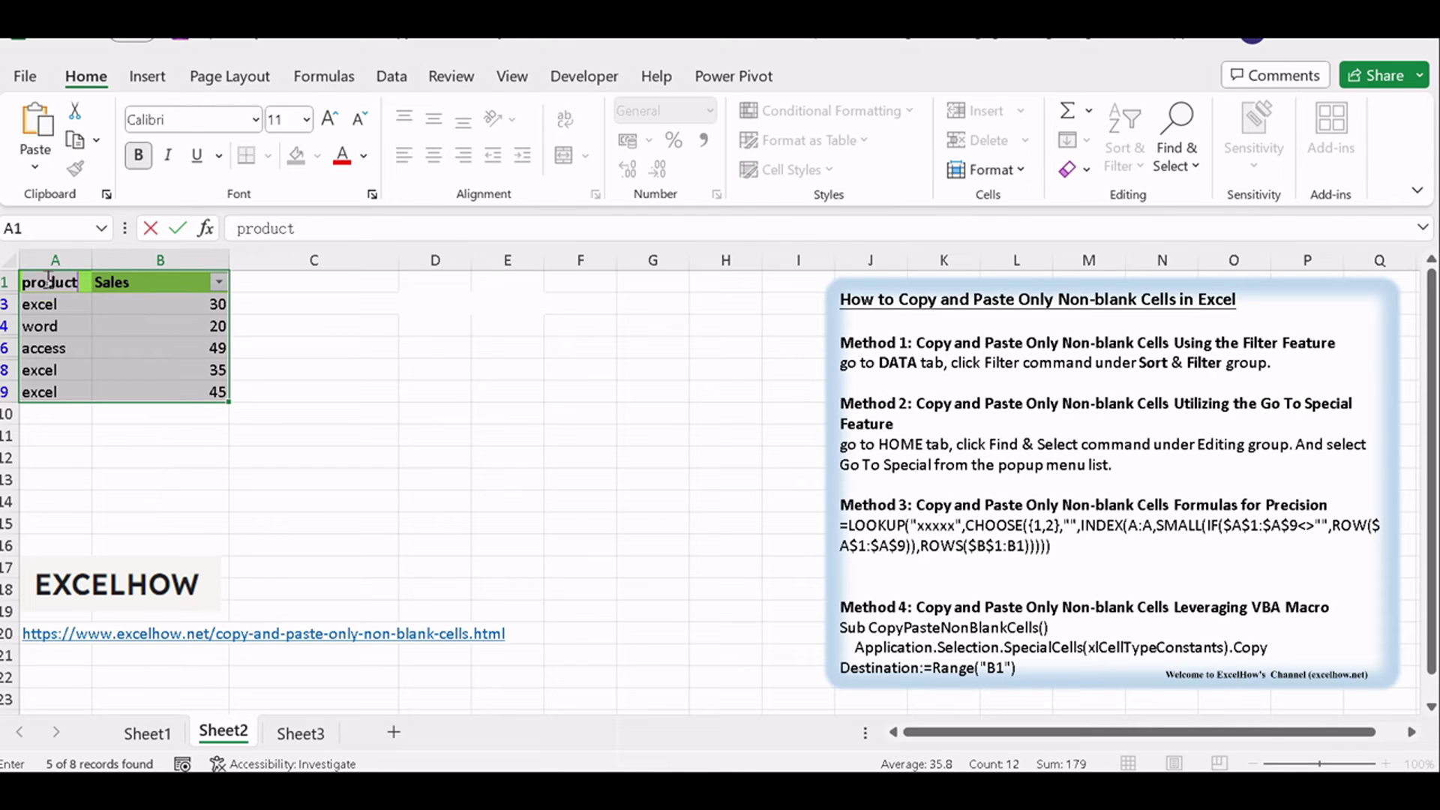
# - Copy the visible rows of A1:B9 and paste them at F14
pyautogui.moveTo(45, 285); pyautogui.dragTo(192, 395)
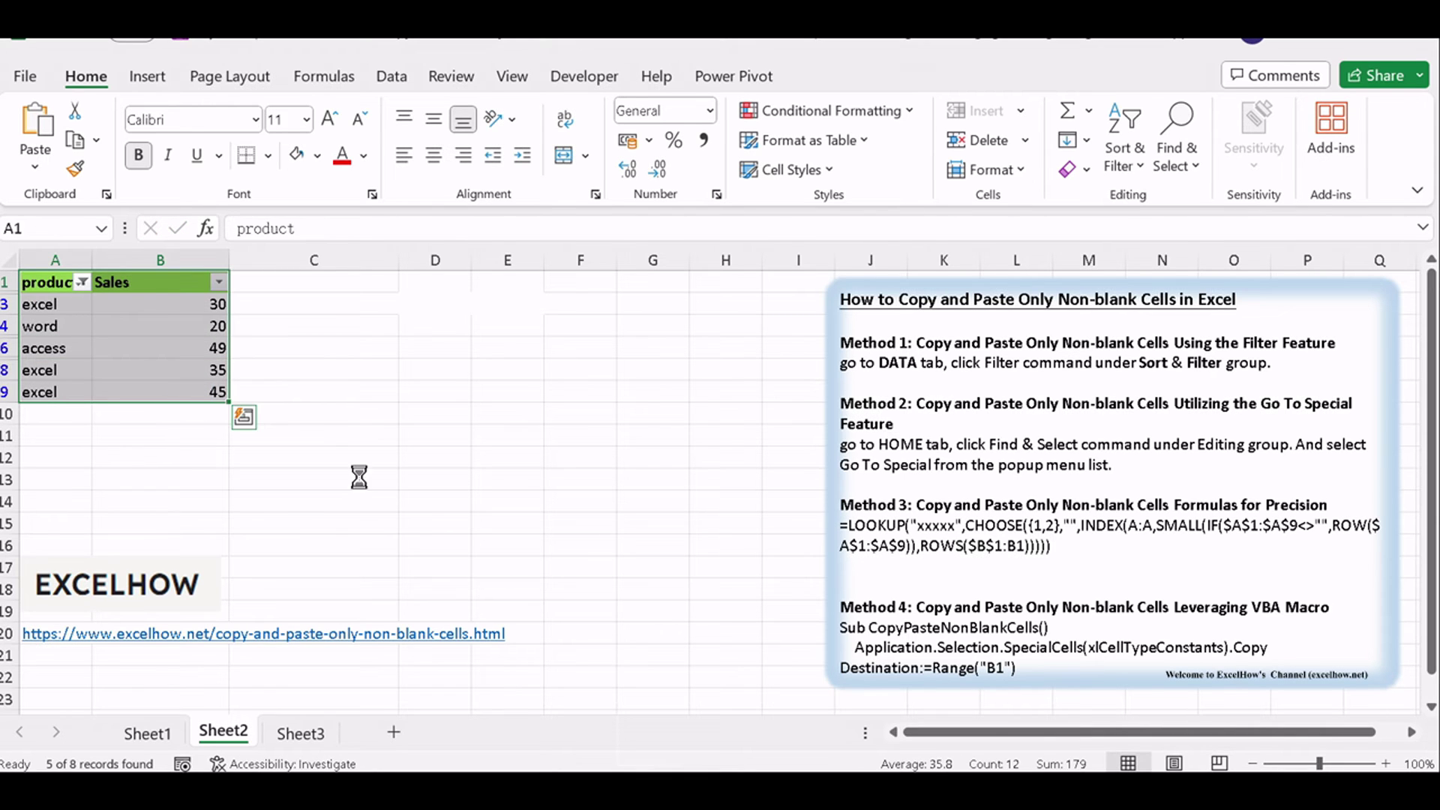
pyautogui.hotkey('ctrl', 'c')
pyautogui.click(573, 509)
pyautogui.hotkey('ctrl', 'v')
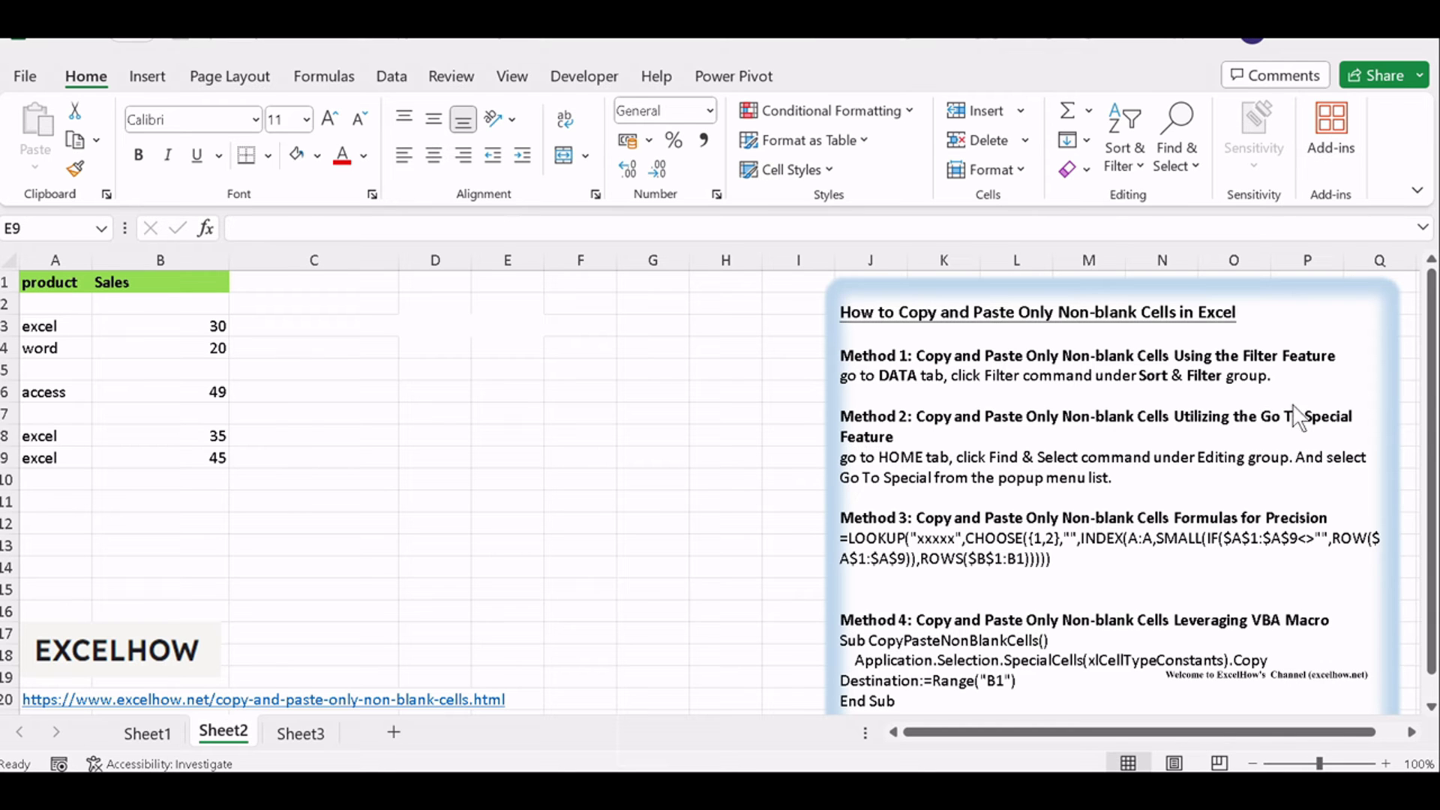
# - Go back to Sheet2 by way of Sheet1 and reselect the unfiltered range A1:B9
pyautogui.click(139, 735)
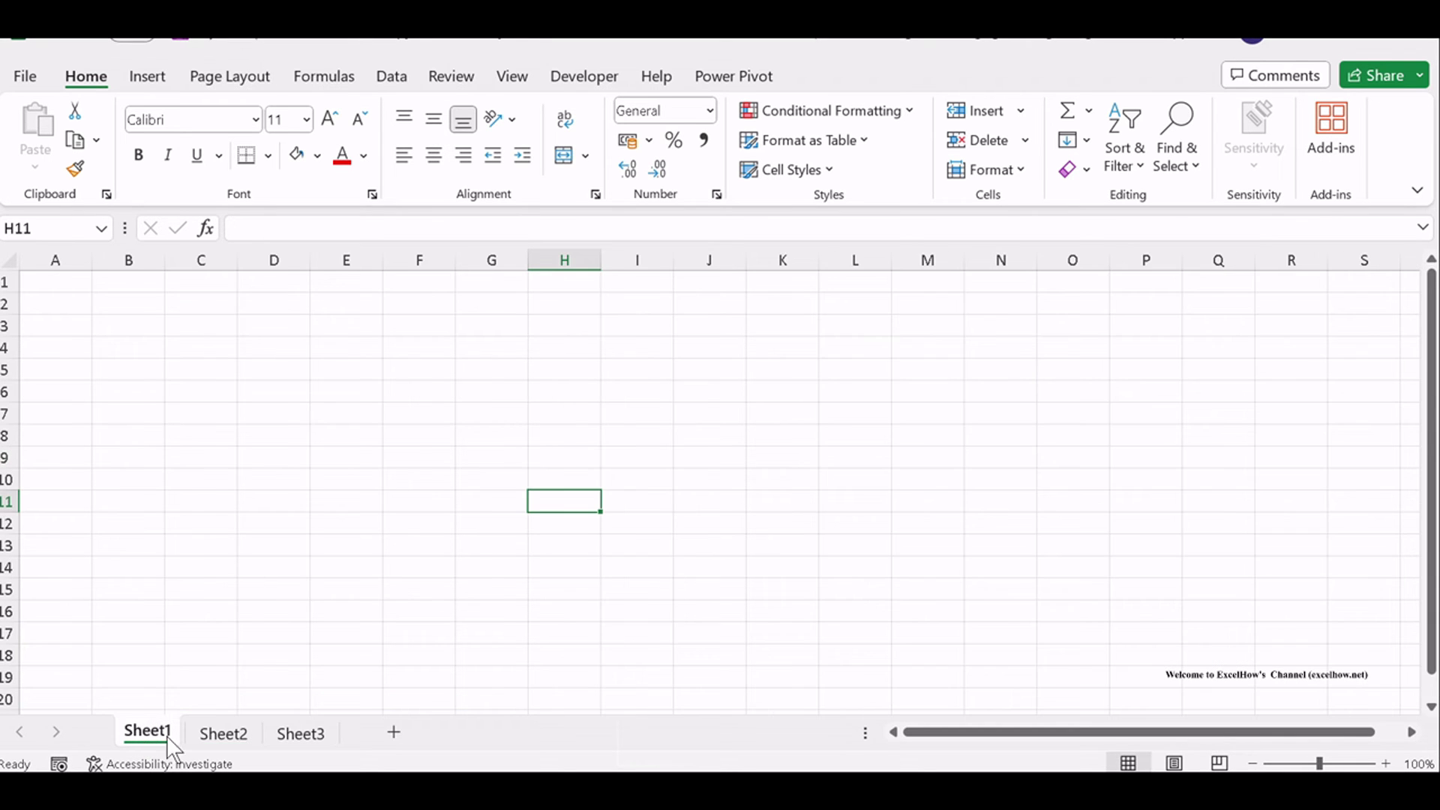
pyautogui.click(224, 736)
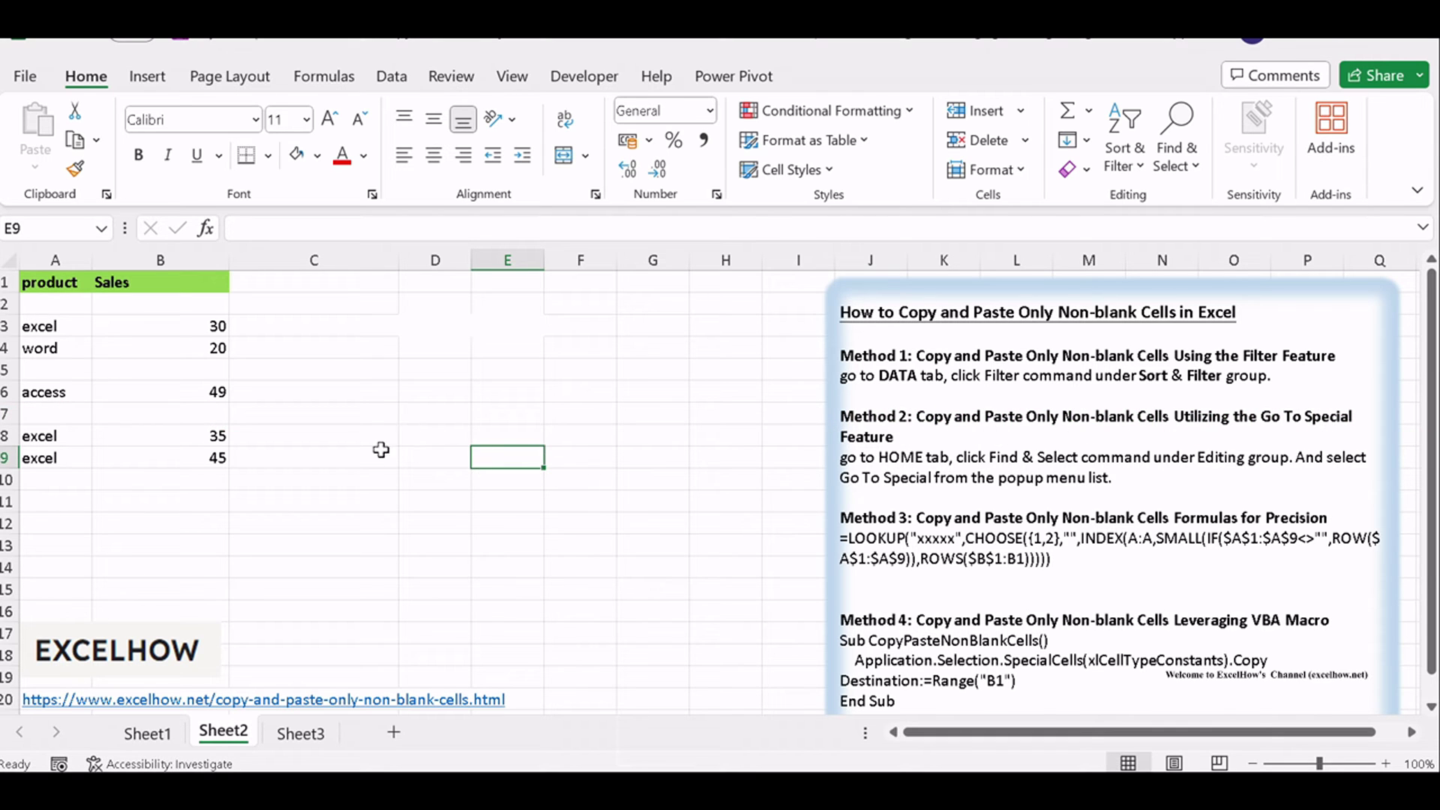
pyautogui.click(335, 463)
pyautogui.moveTo(38, 282); pyautogui.dragTo(194, 461)
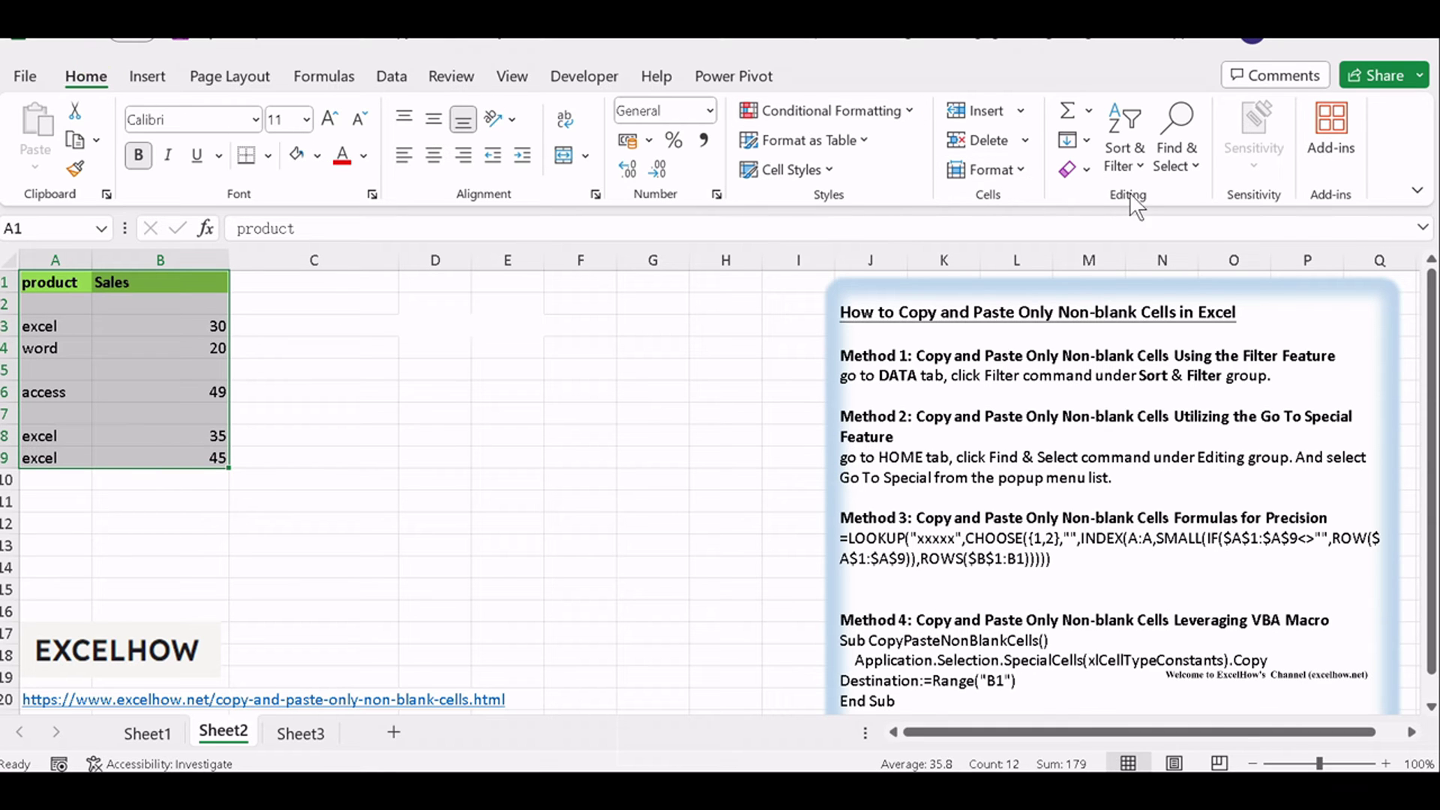
# - Use Find & Select's Go To Special with Constants to select only A1:B9's non-blank cells
pyautogui.click(1176, 150)
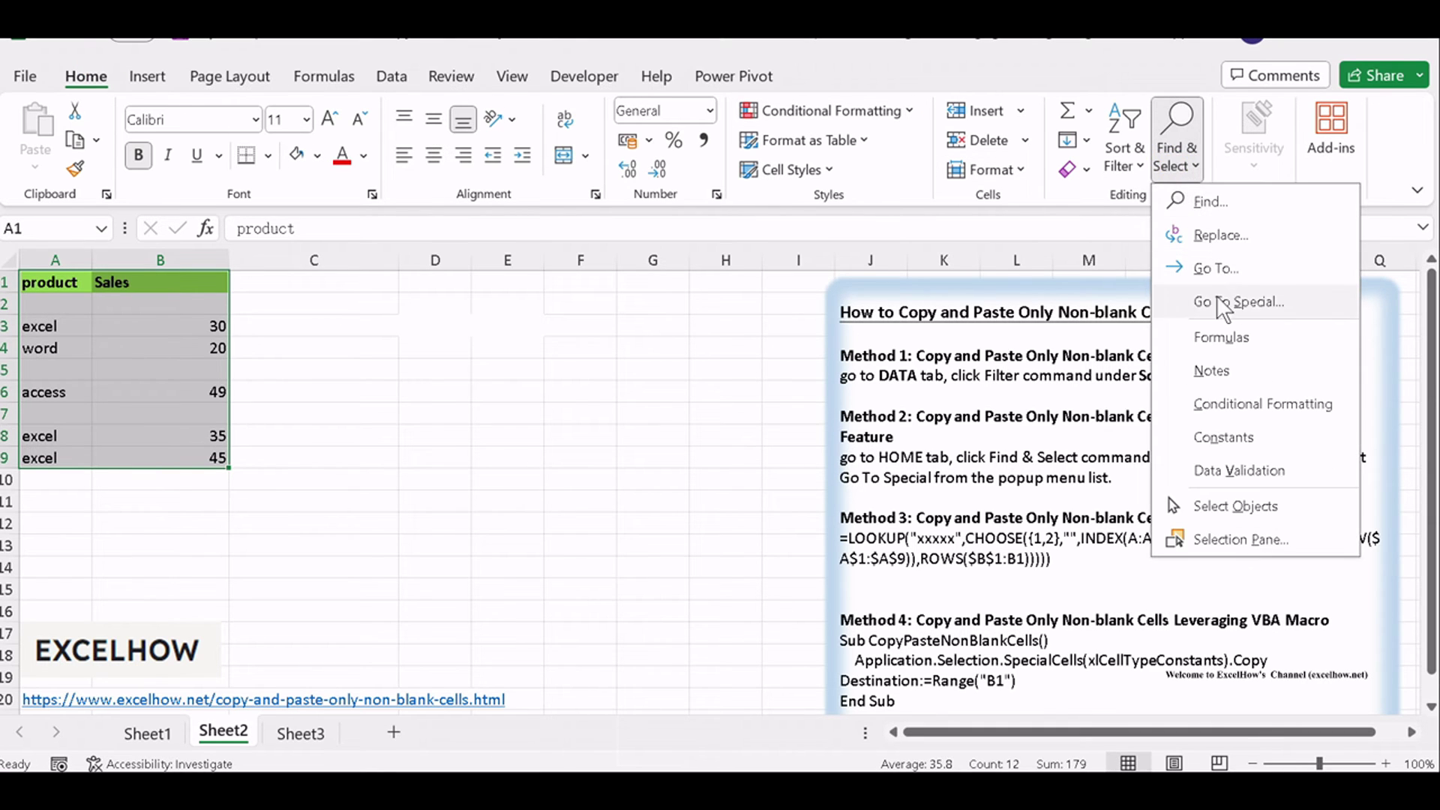
pyautogui.click(1256, 300)
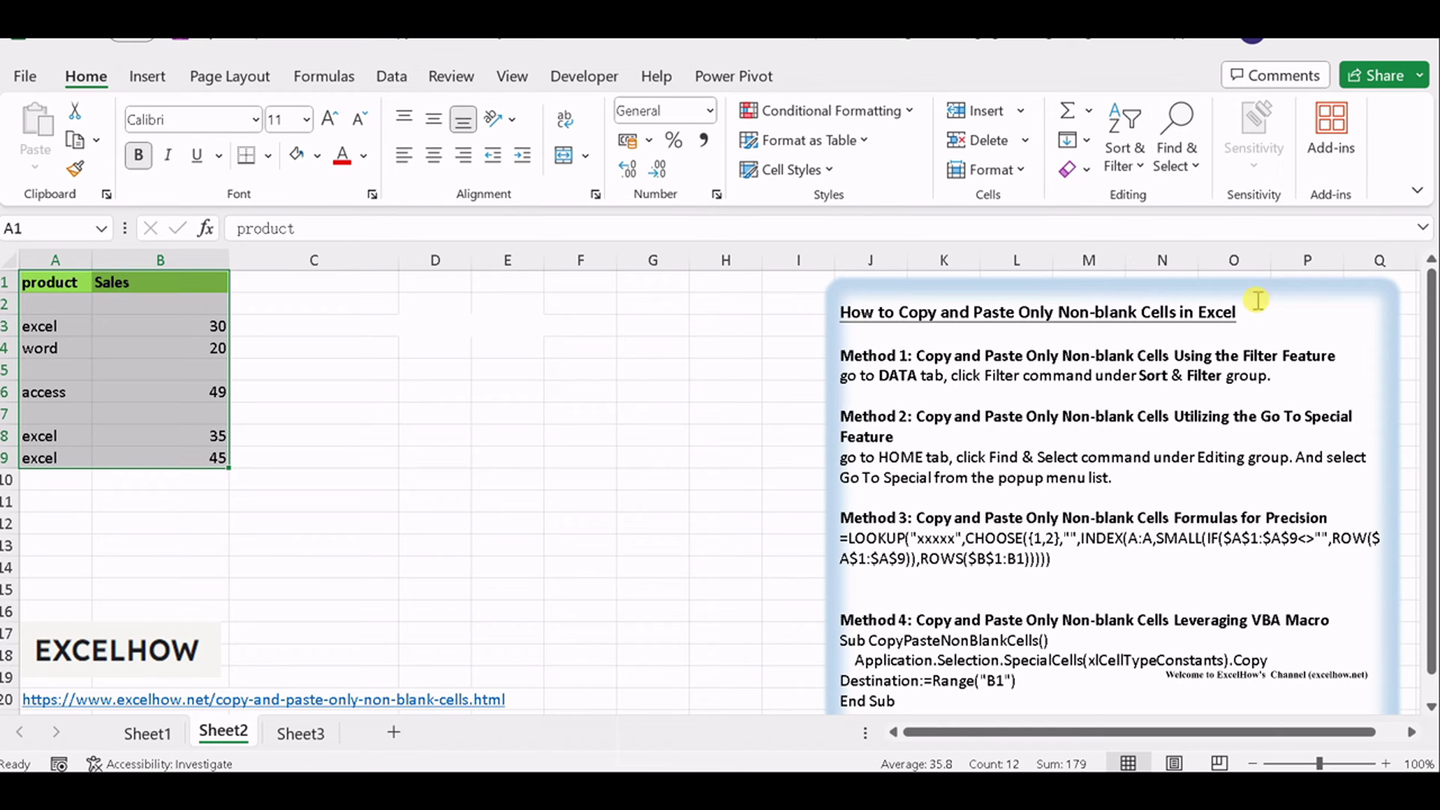
pyautogui.moveTo(511, 172); pyautogui.dragTo(447, 267)
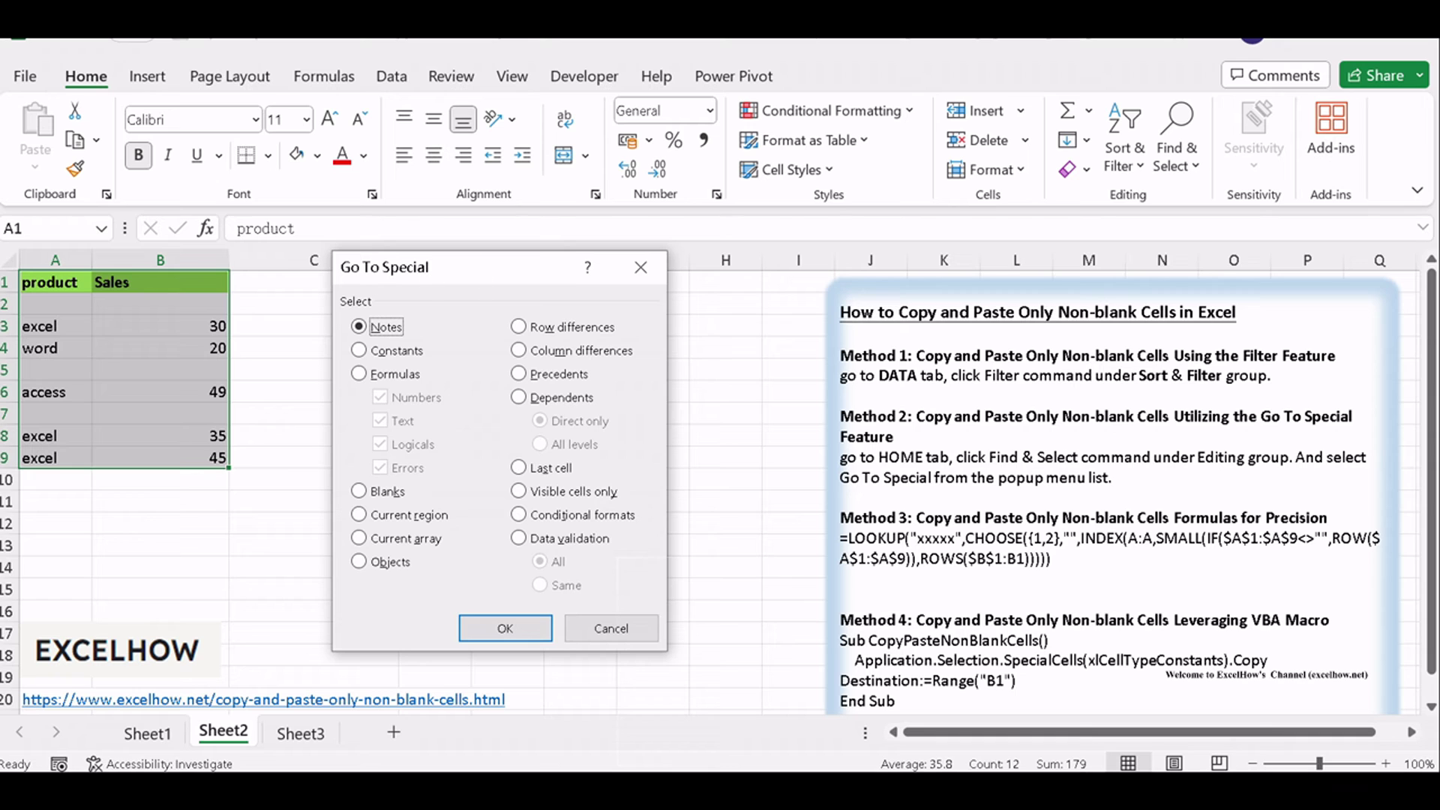
pyautogui.moveTo(450, 267); pyautogui.dragTo(471, 259)
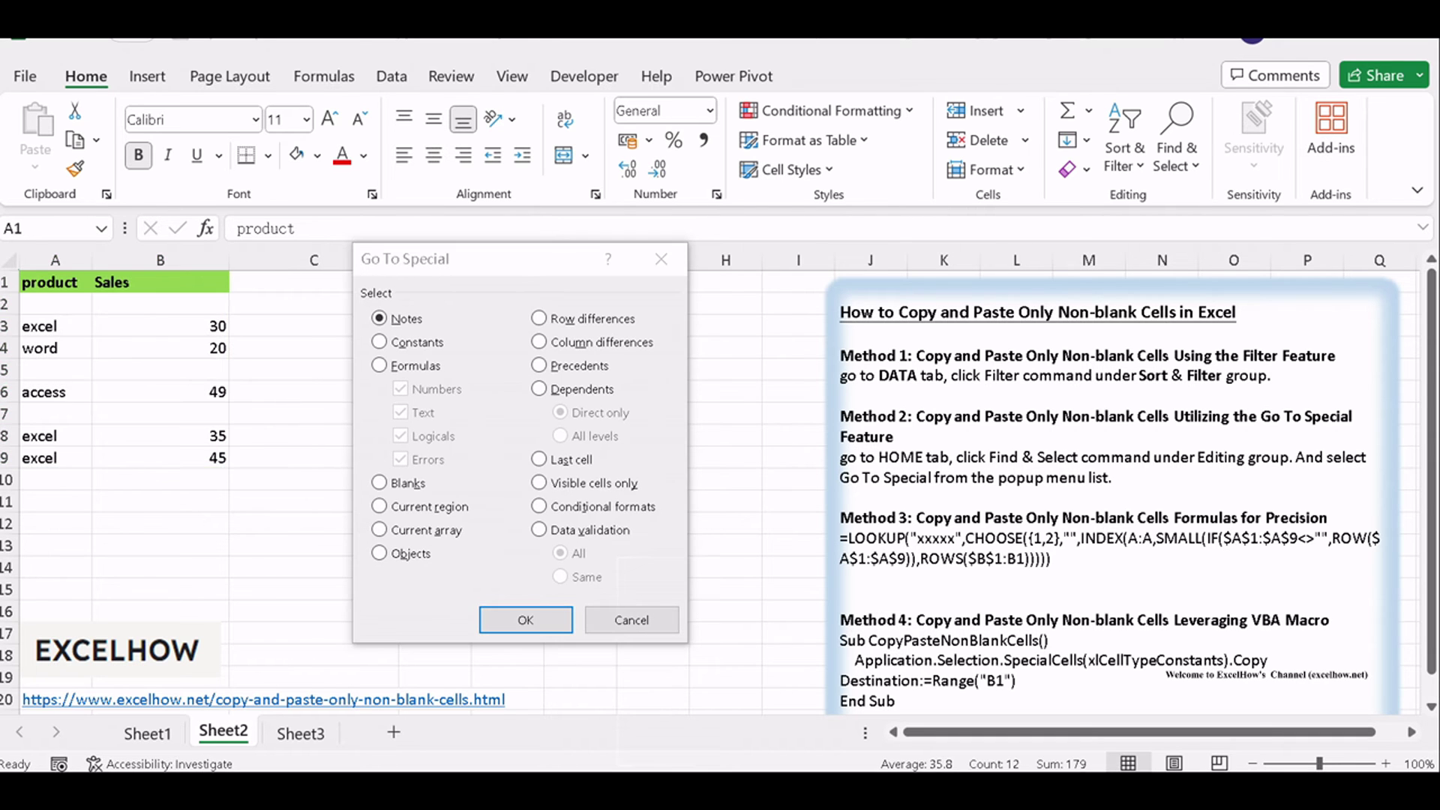
pyautogui.click(466, 261)
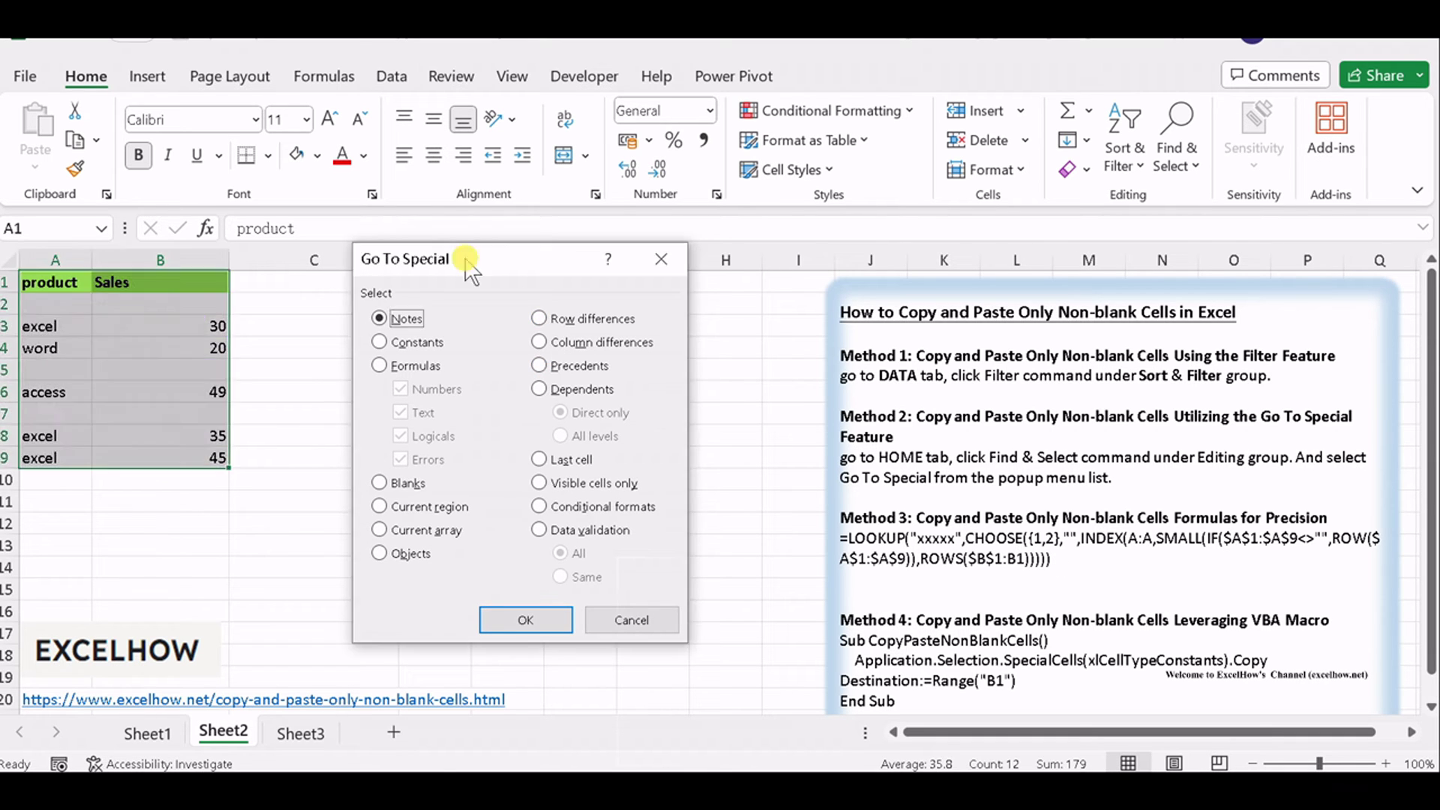
pyautogui.click(414, 343)
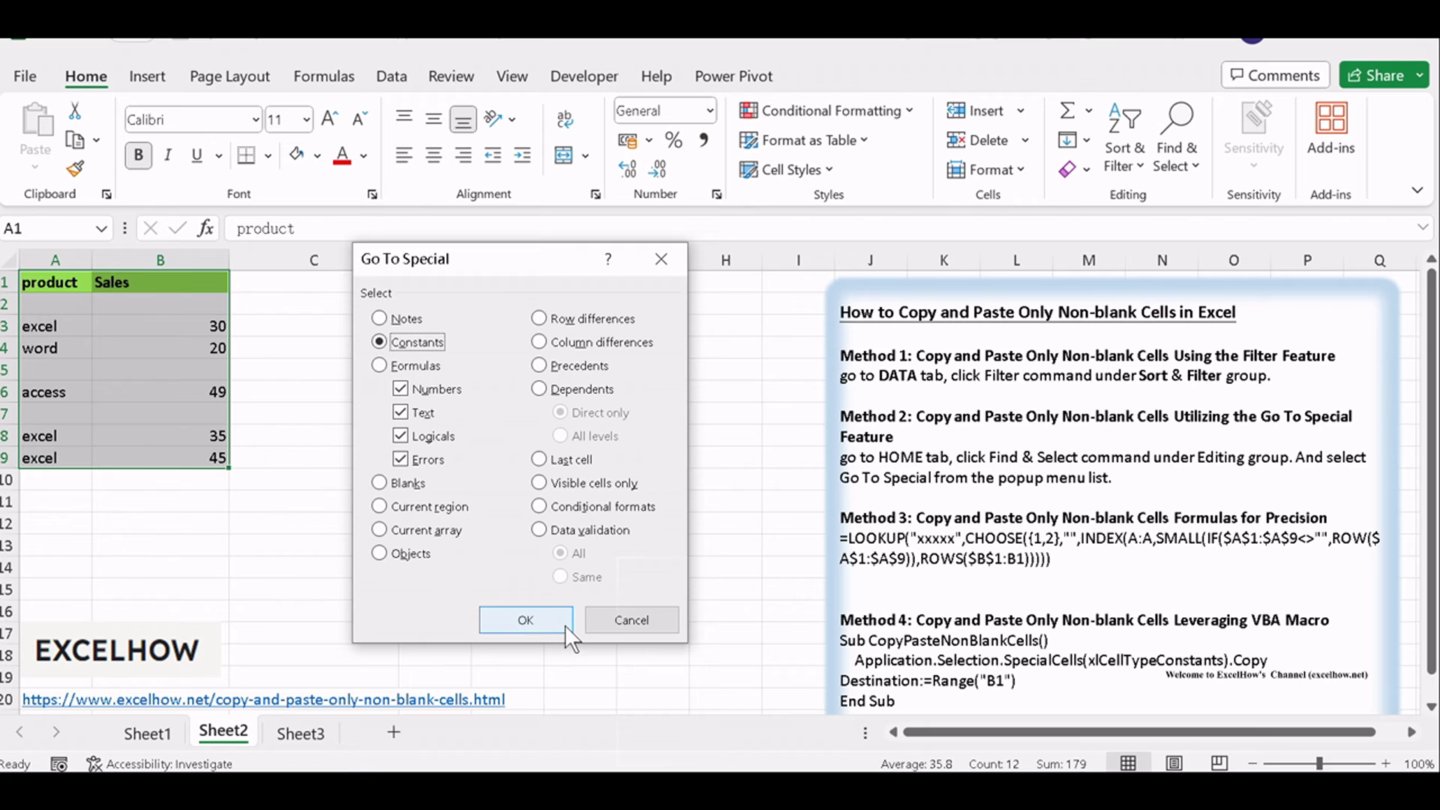
pyautogui.click(529, 617)
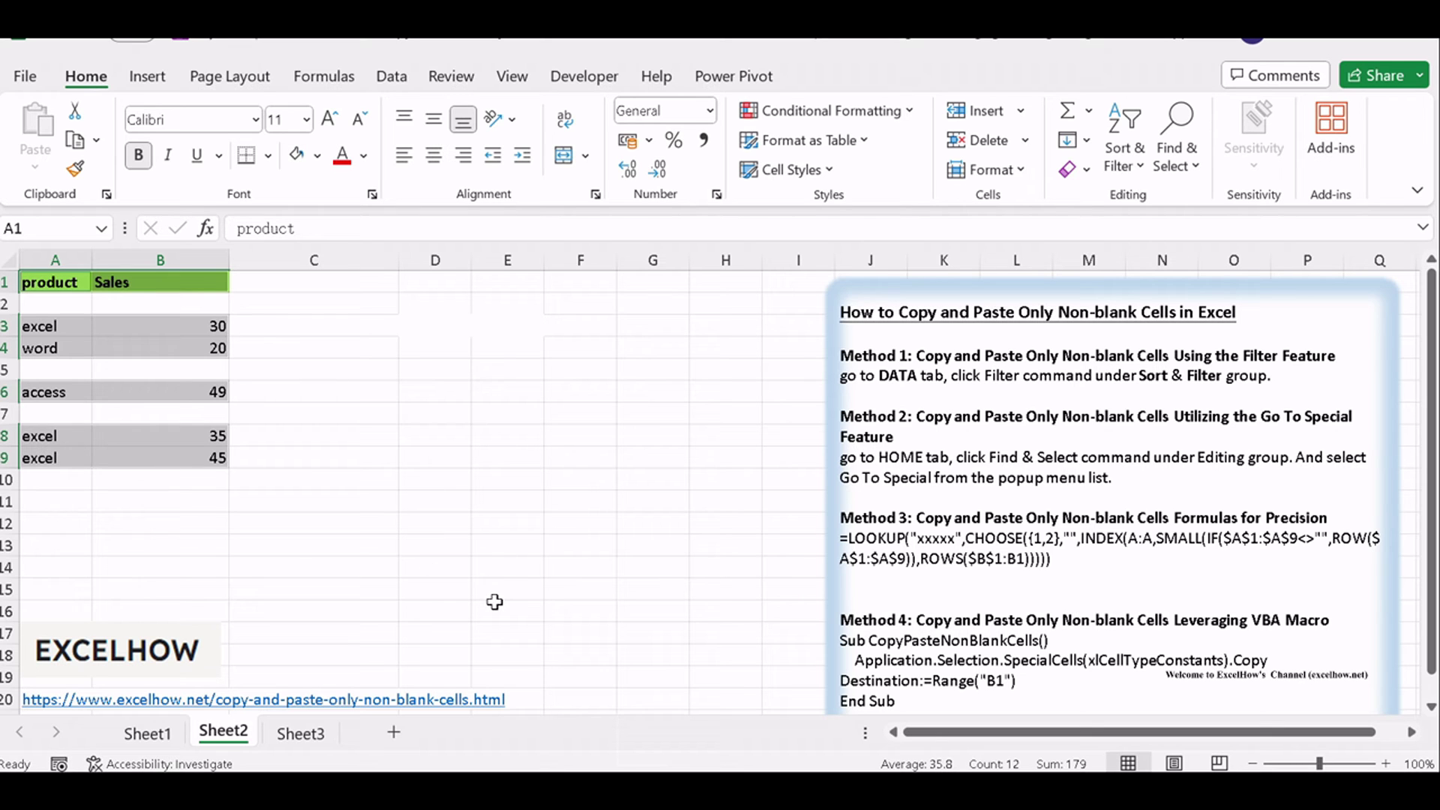
# - Copy the selected non-blank cells and paste them starting at F15
pyautogui.hotkey('ctrl', 'c')
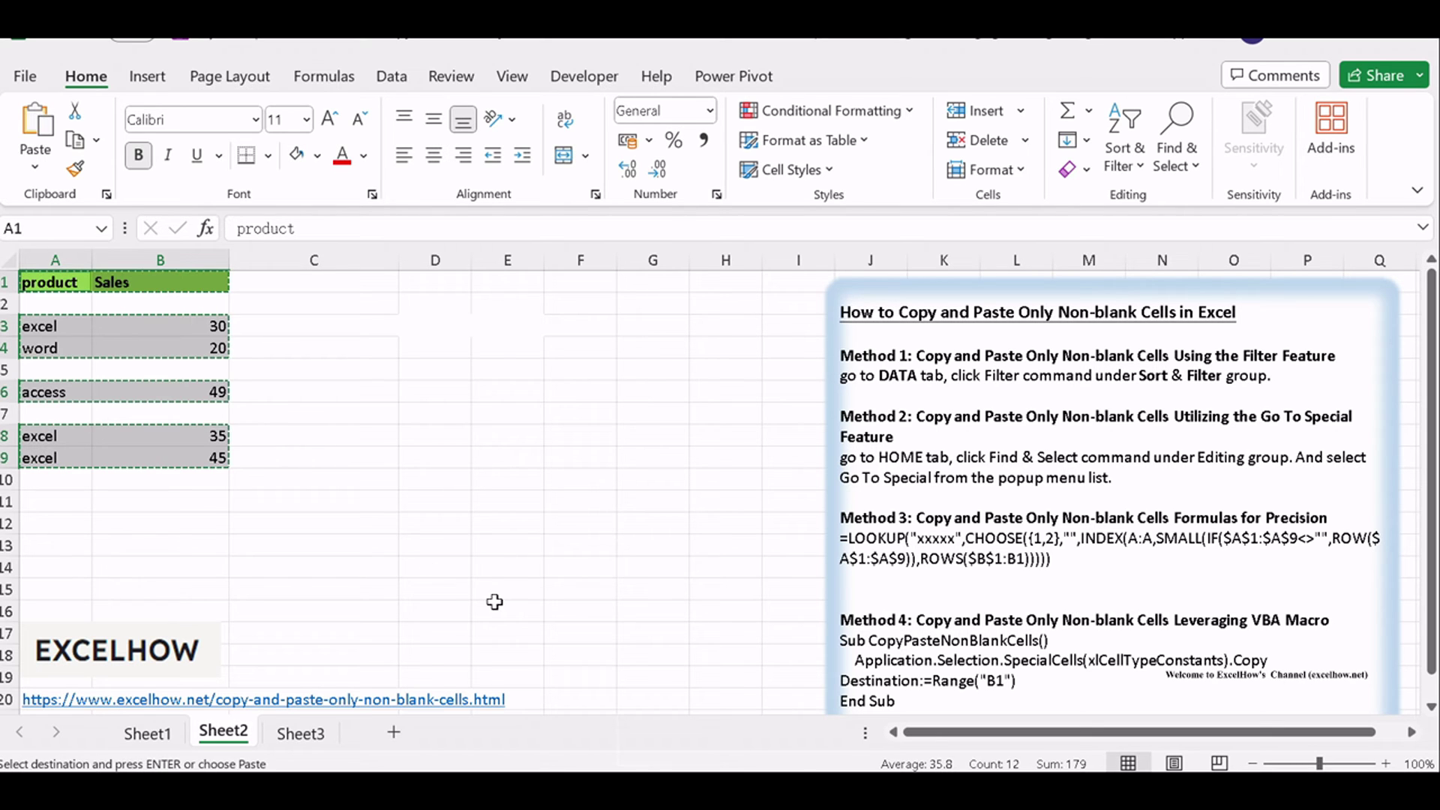
pyautogui.click(577, 627)
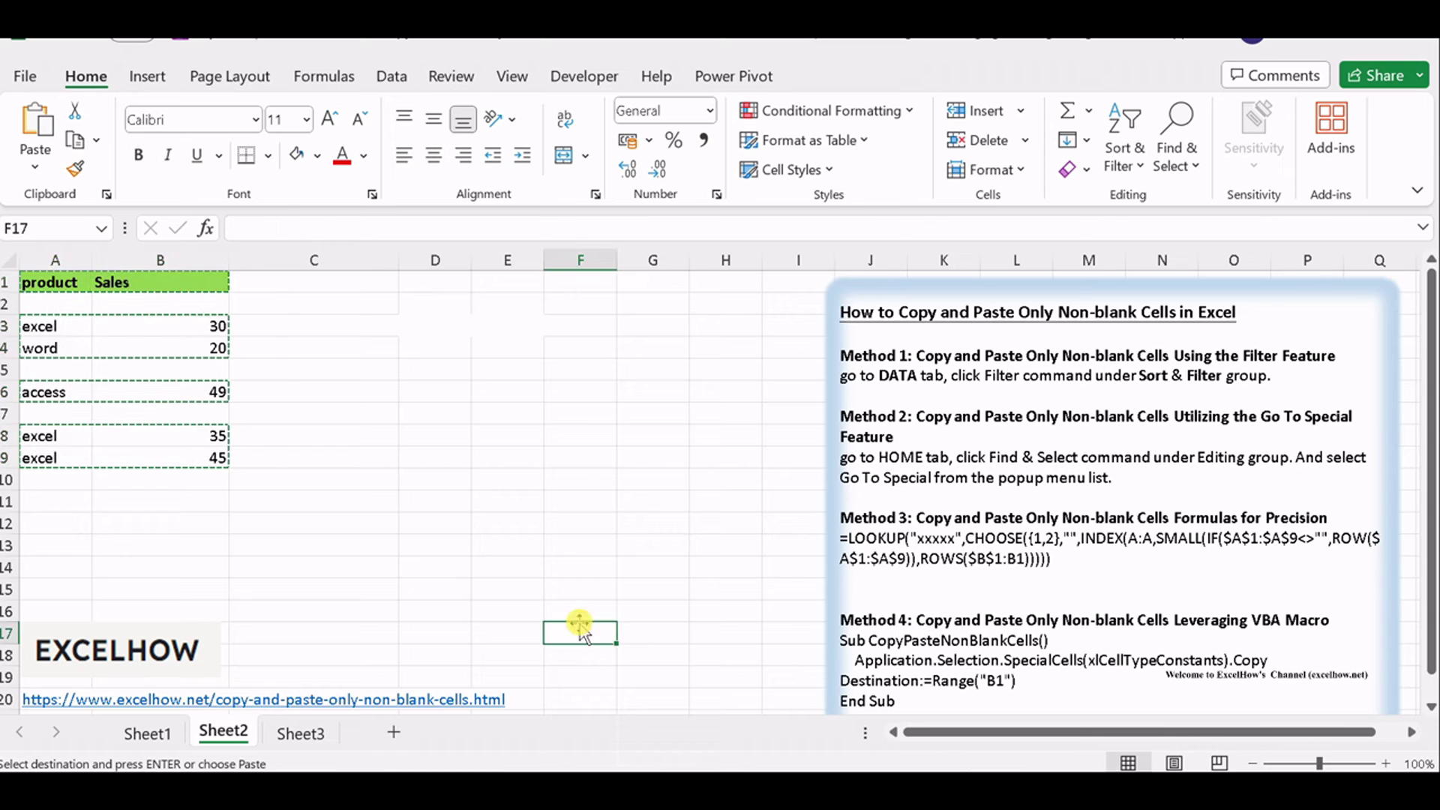
pyautogui.click(588, 582)
pyautogui.hotkey('ctrl', 'v')
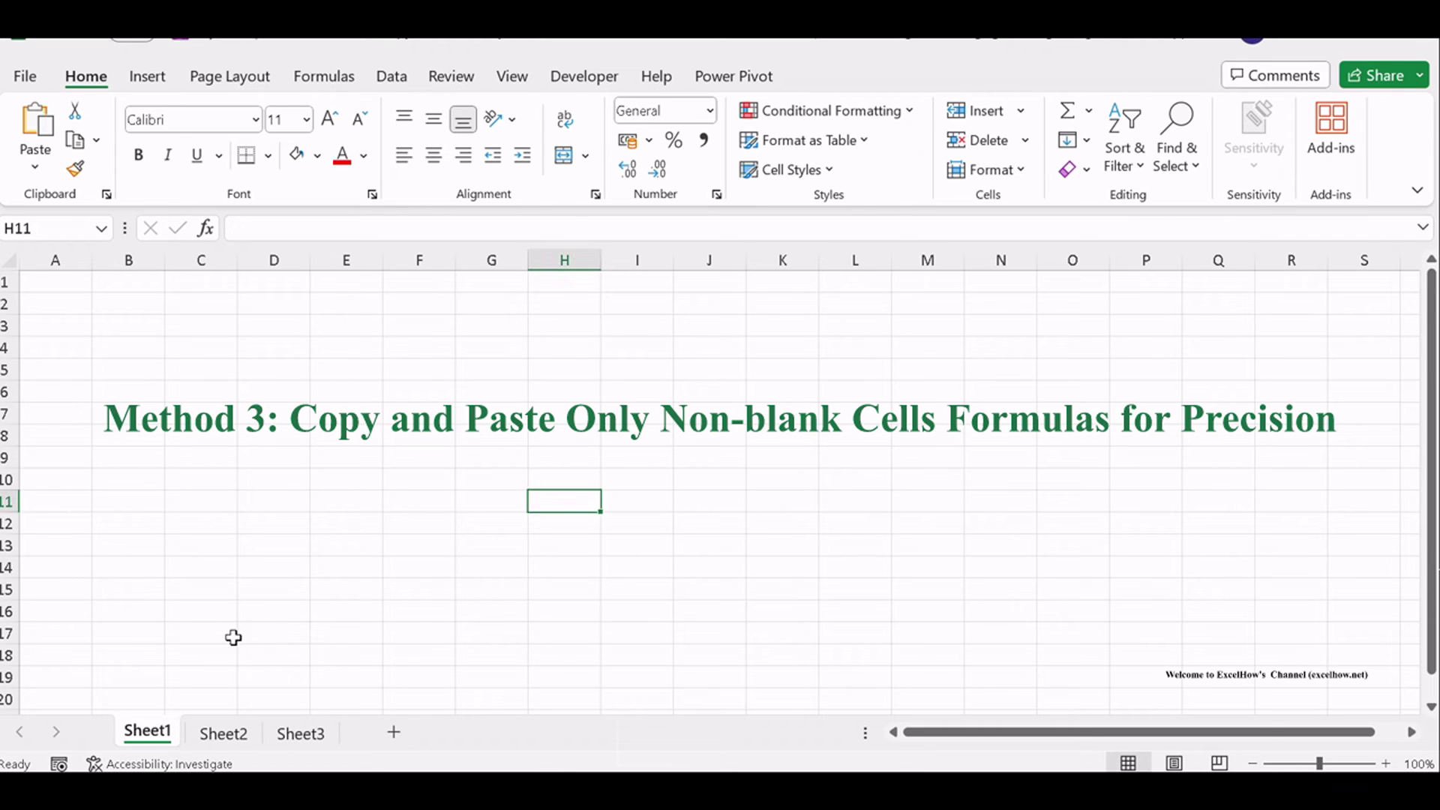
# - On Sheet2, mark and copy the Method 3 LOOKUP formula text from the instructions box
pyautogui.click(223, 735)
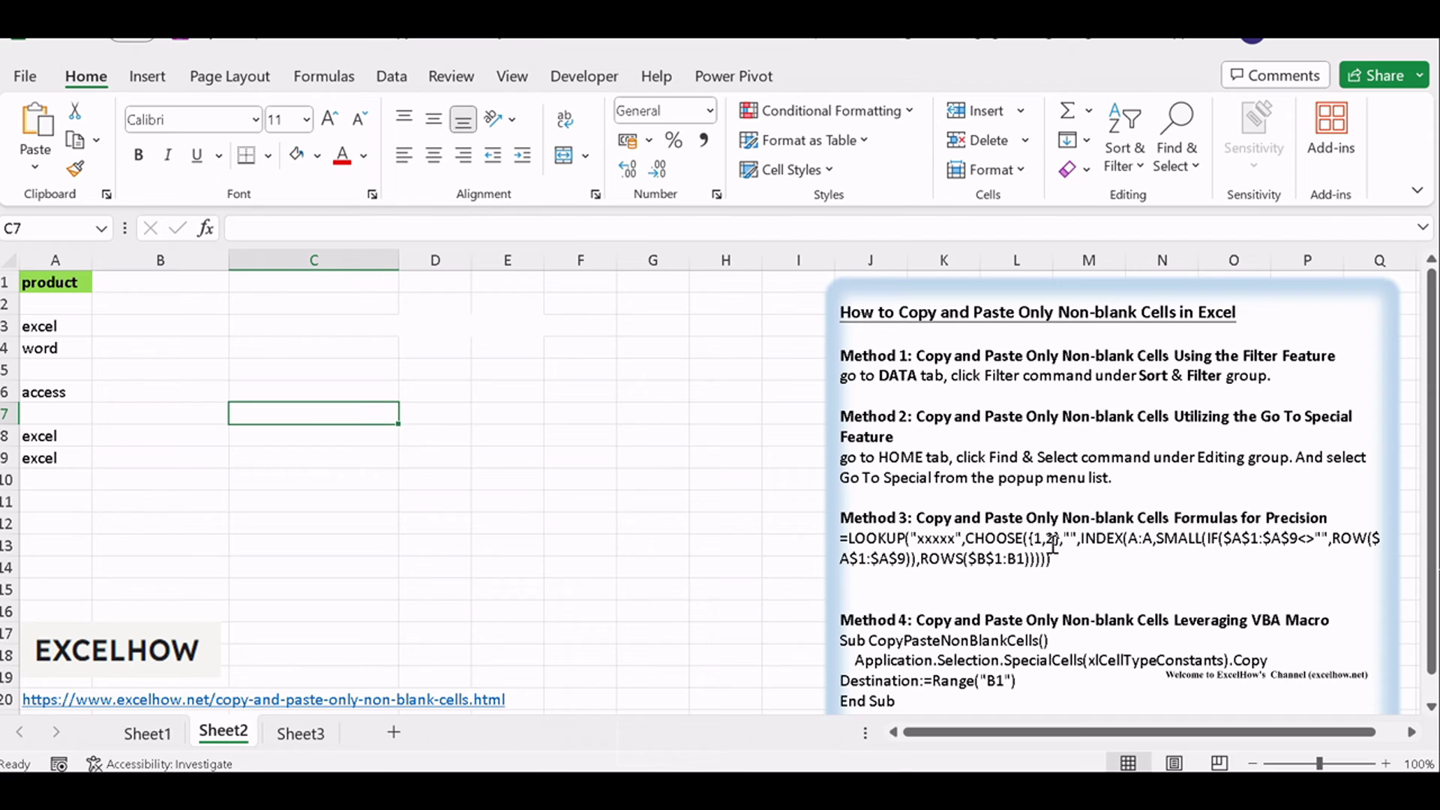
pyautogui.click(1193, 538)
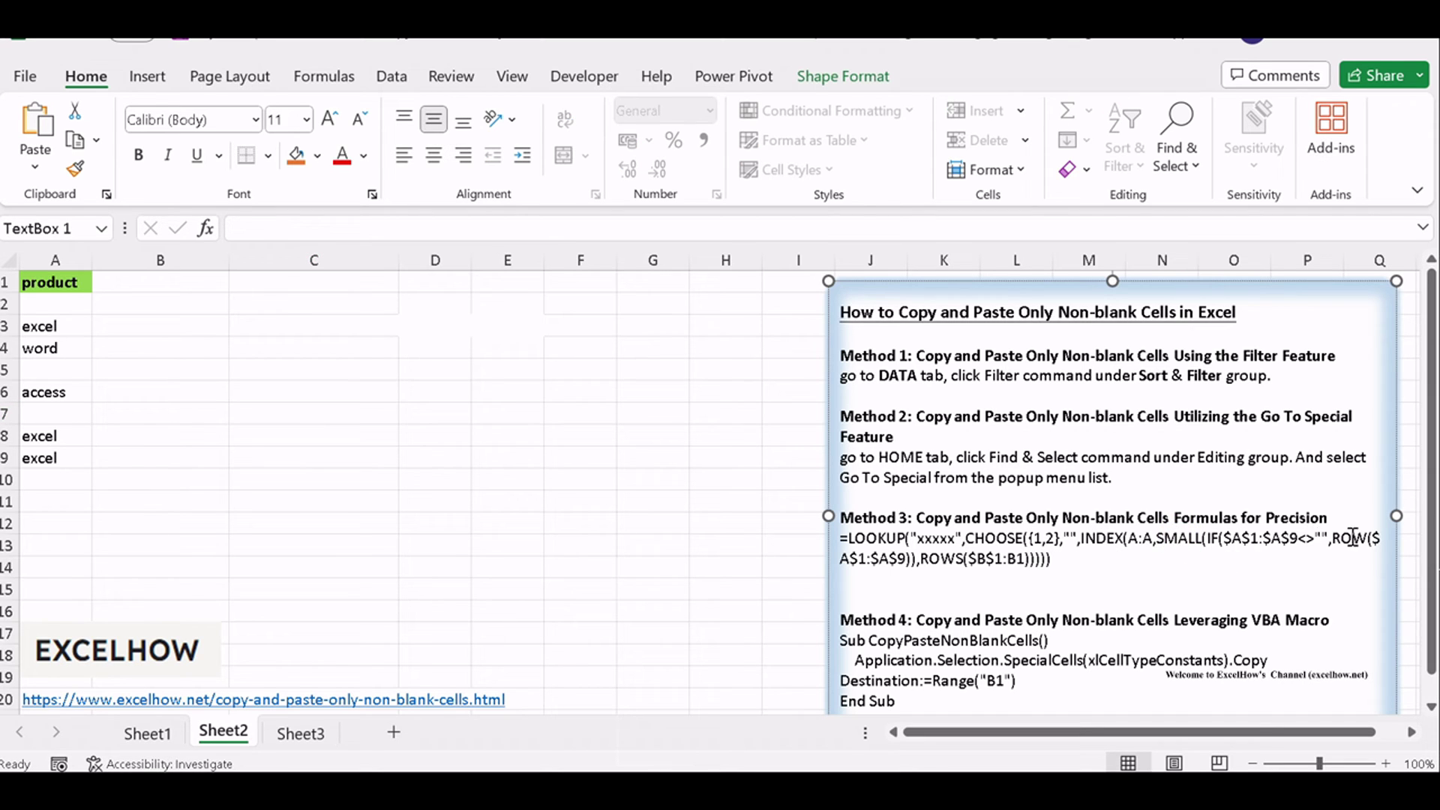
pyautogui.click(944, 561)
# - Paste the LOOKUP formula into B1, commit it with Ctrl+Shift+Enter, and fill it to B9
pyautogui.click(378, 496)
pyautogui.doubleClick(155, 281)
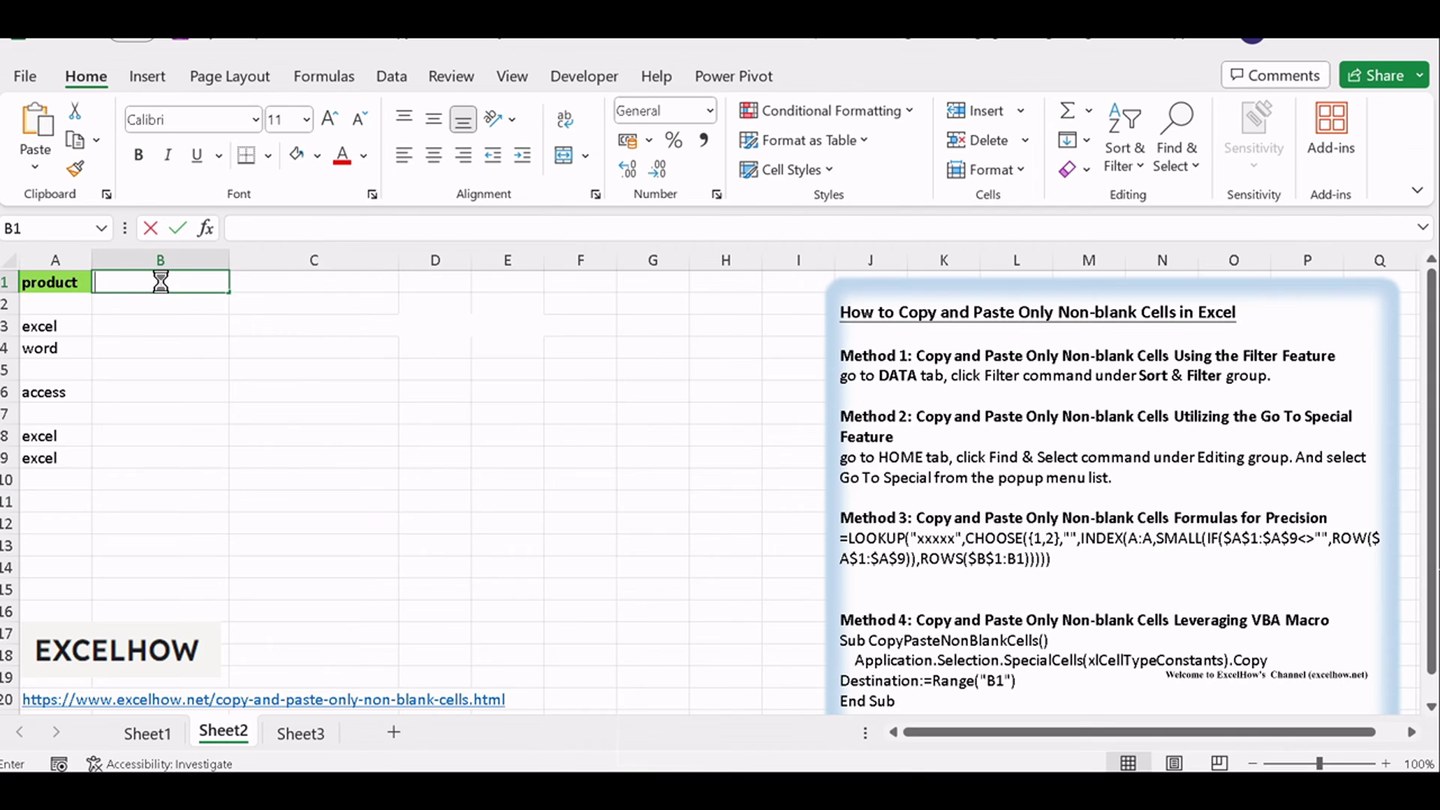
pyautogui.hotkey('ctrl', 'v')
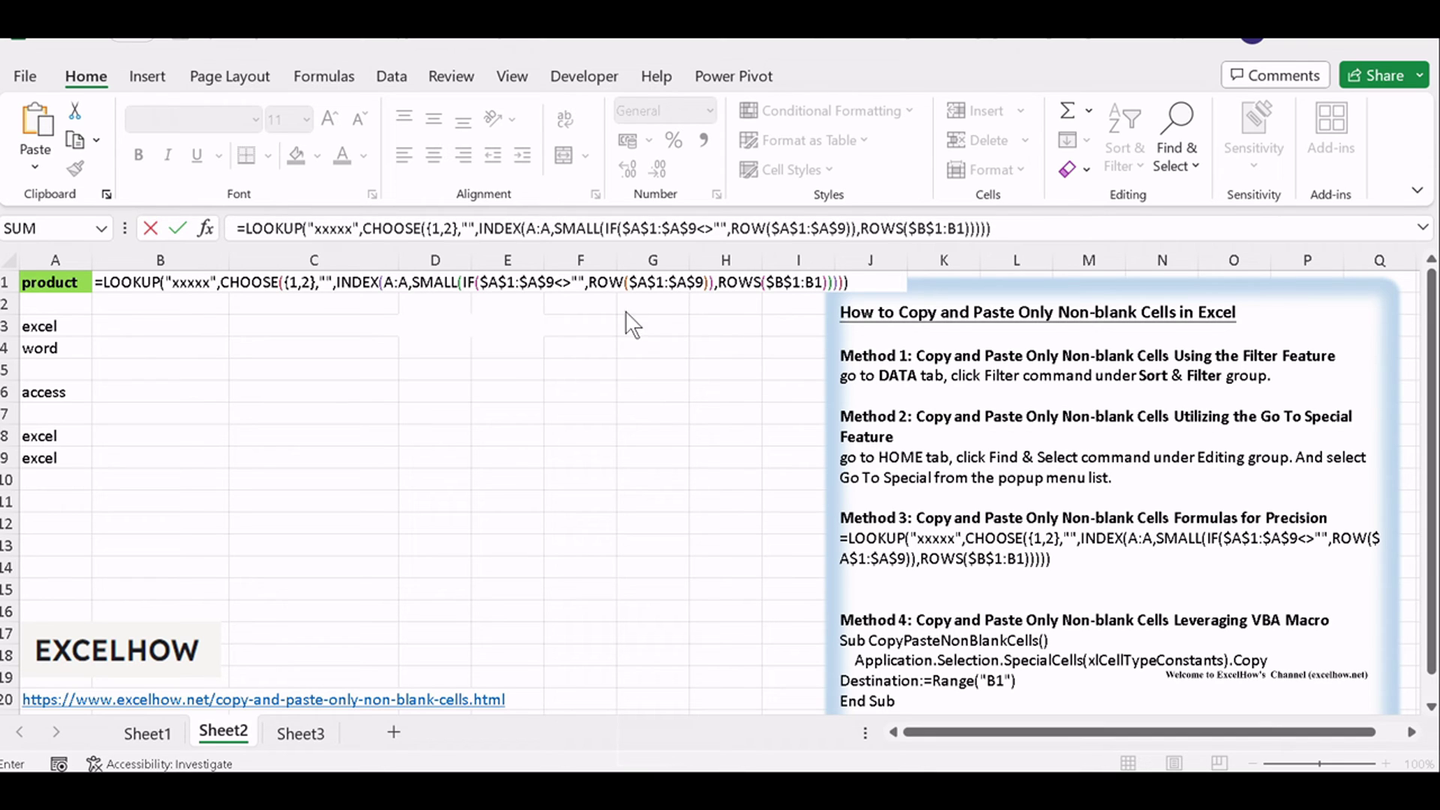
pyautogui.click(207, 285)
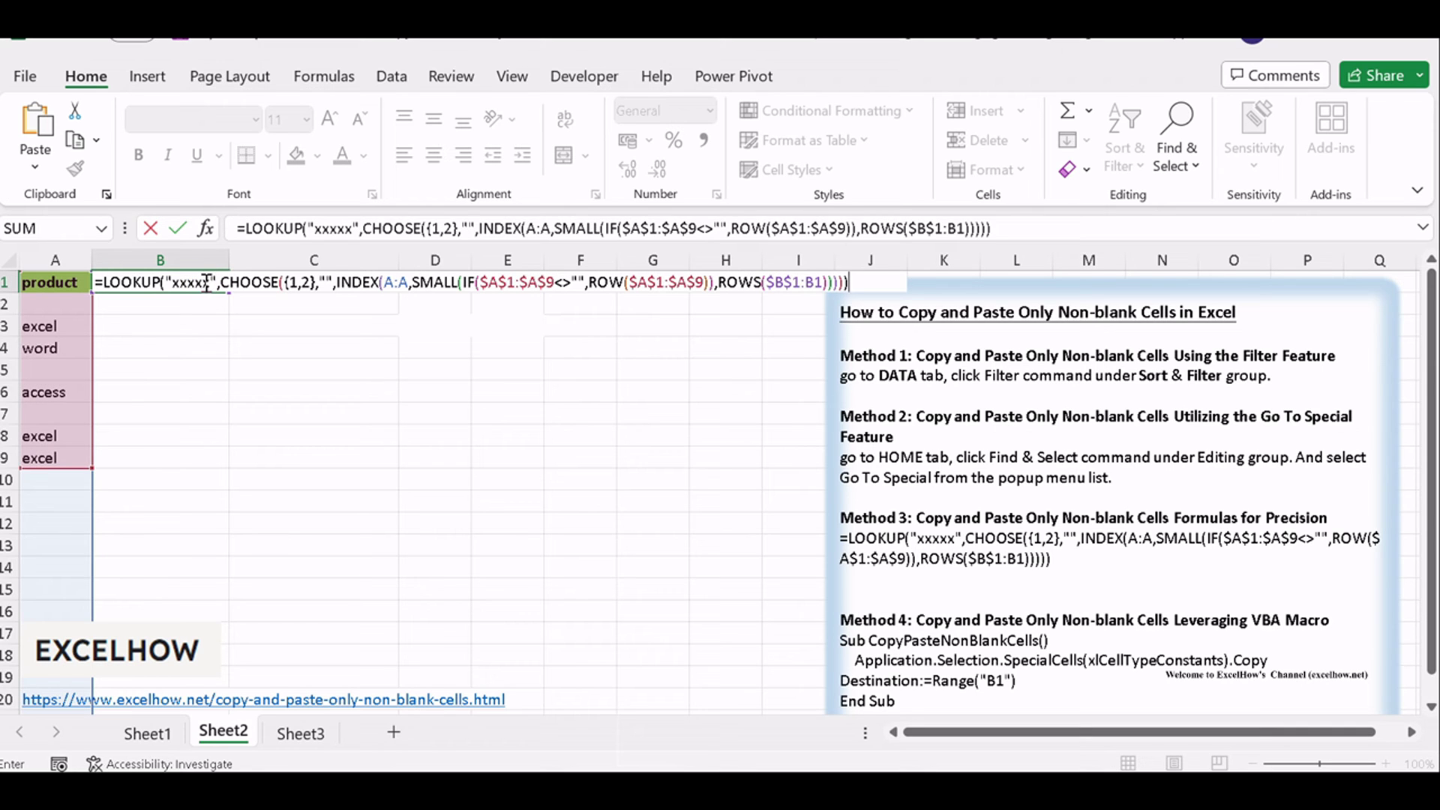
pyautogui.hotkey('ctrl', 'shift', 'Return')
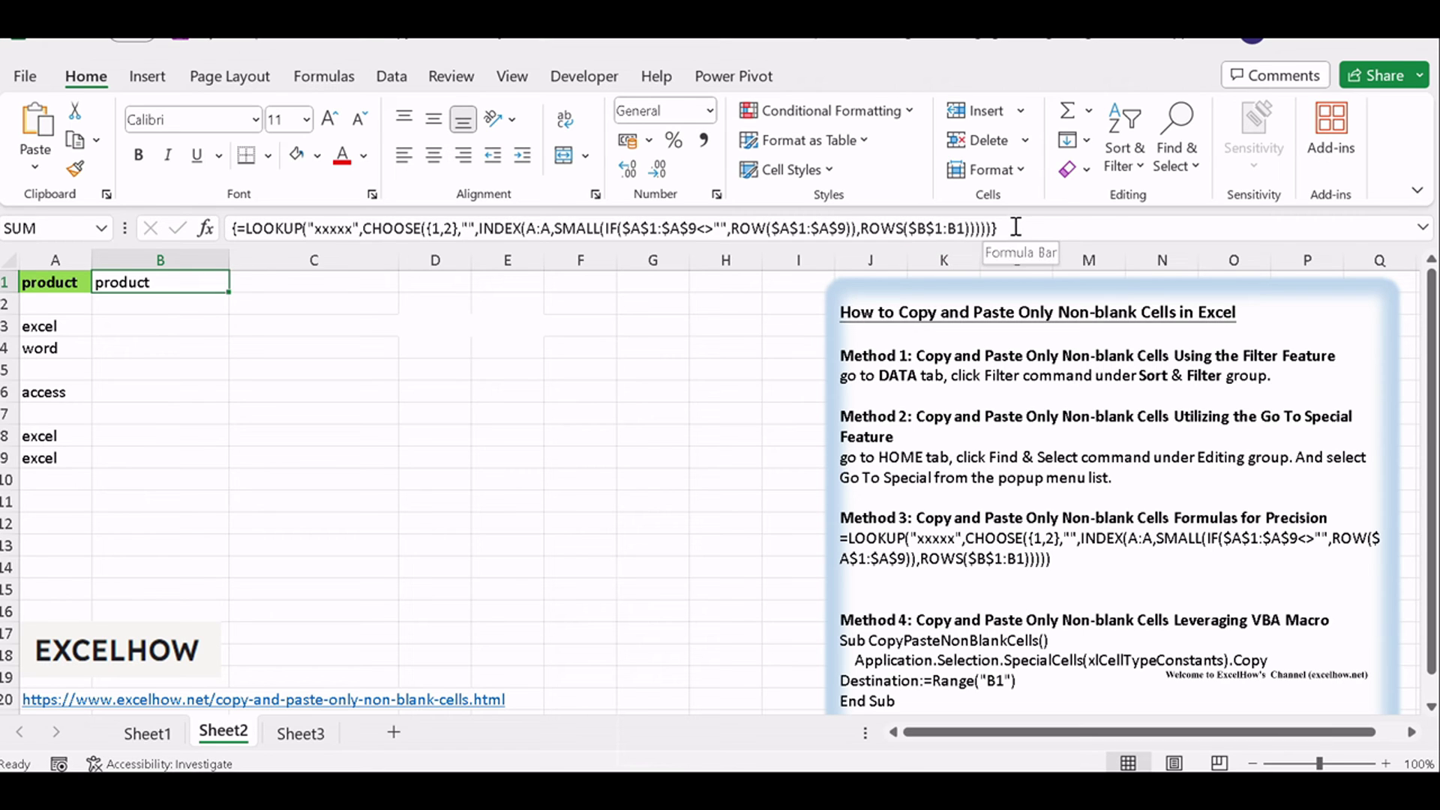
pyautogui.moveTo(225, 289); pyautogui.dragTo(183, 459)
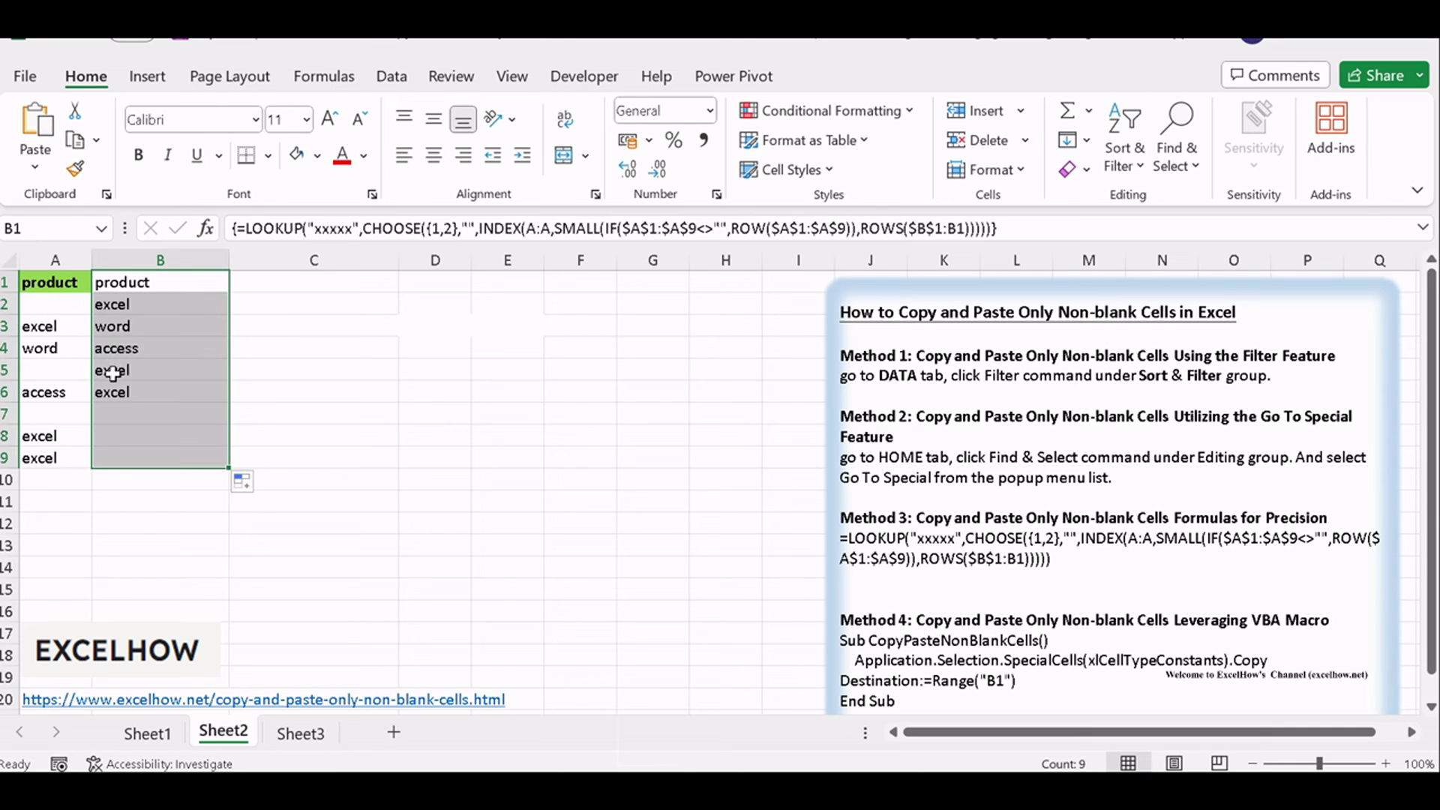
pyautogui.click(428, 450)
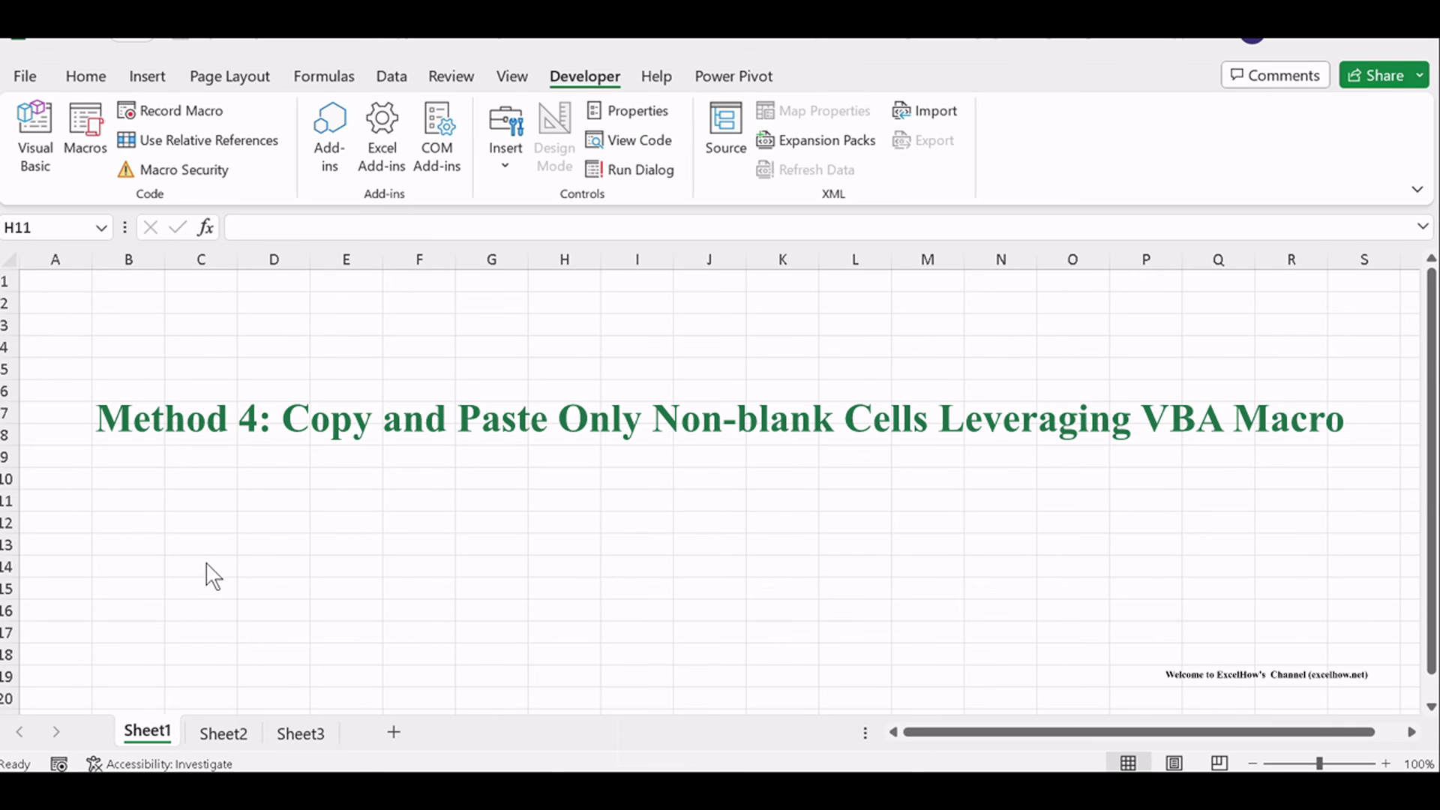
# - Switch to Sheet2 and select the product list A1:A9
pyautogui.click(223, 735)
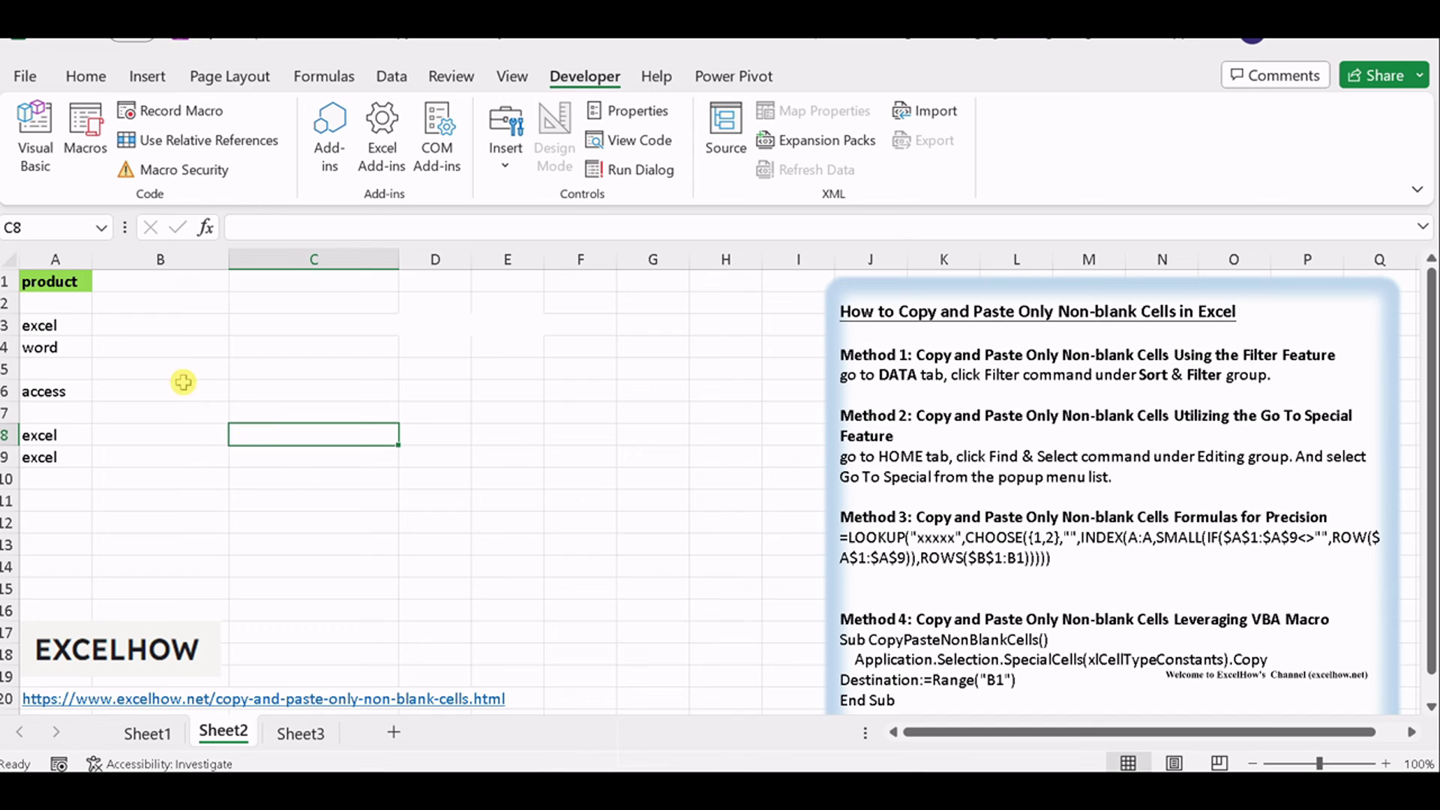
pyautogui.moveTo(45, 282); pyautogui.dragTo(47, 456)
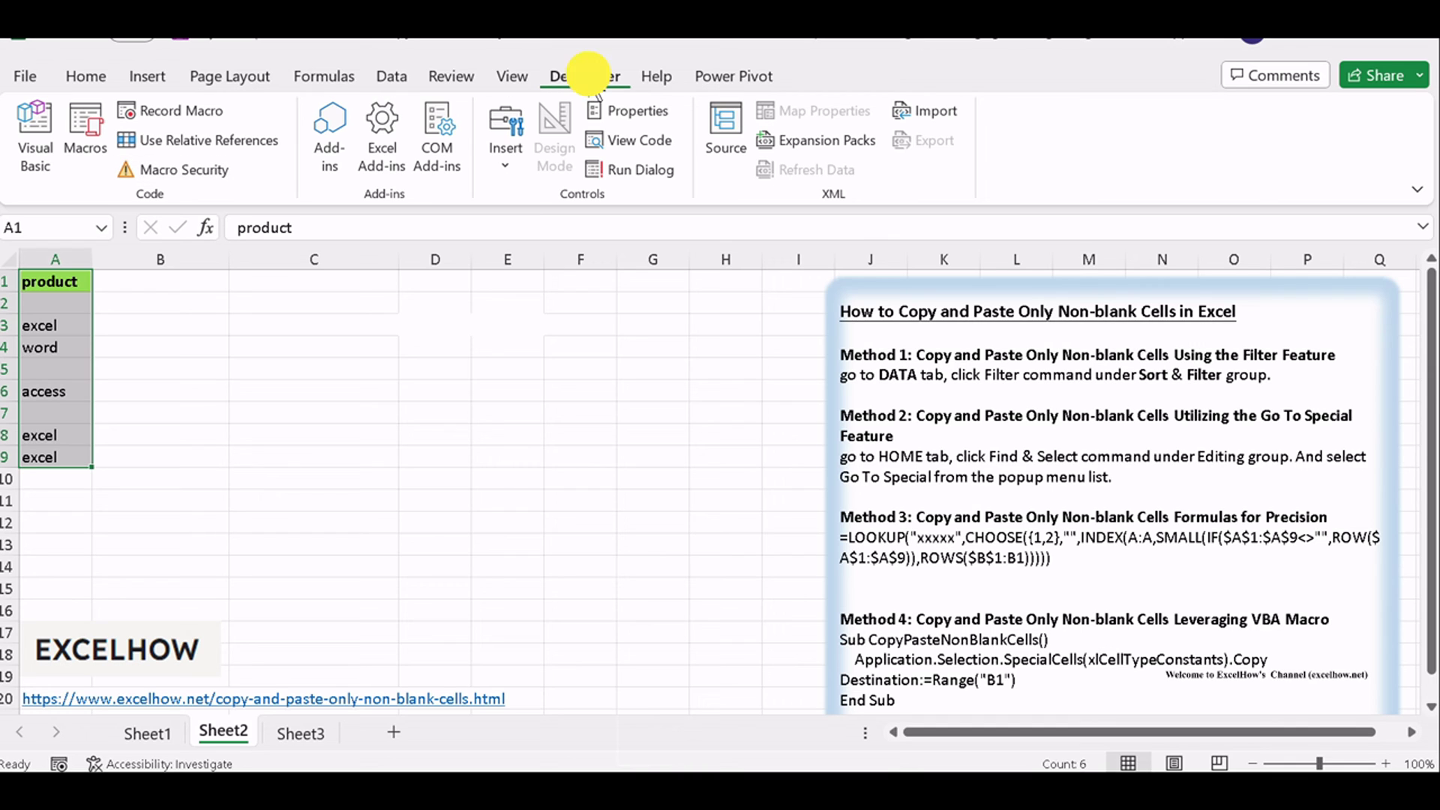
# - Open the Visual Basic editor and insert a new code module
pyautogui.click(38, 138)
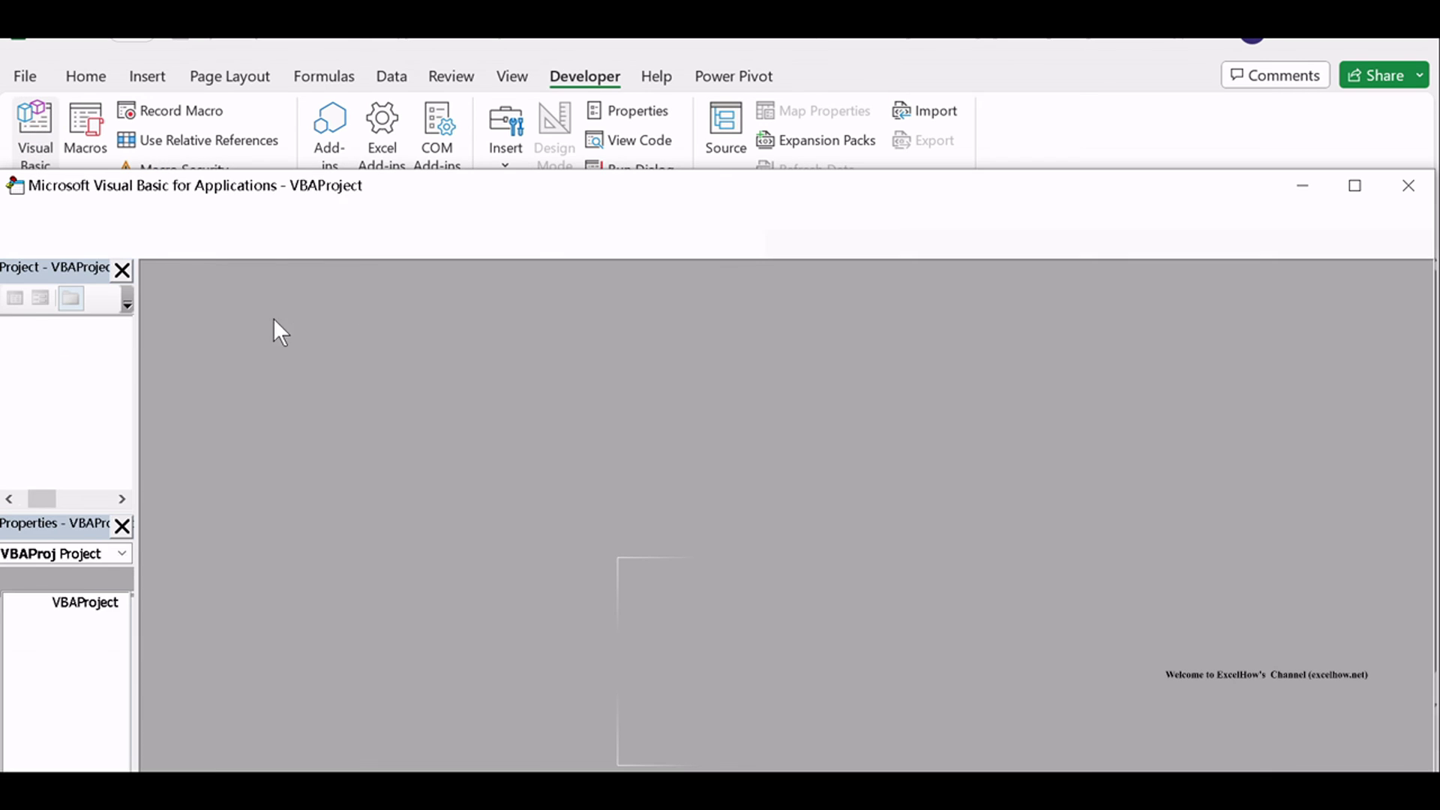
pyautogui.moveTo(476, 183); pyautogui.dragTo(647, 144)
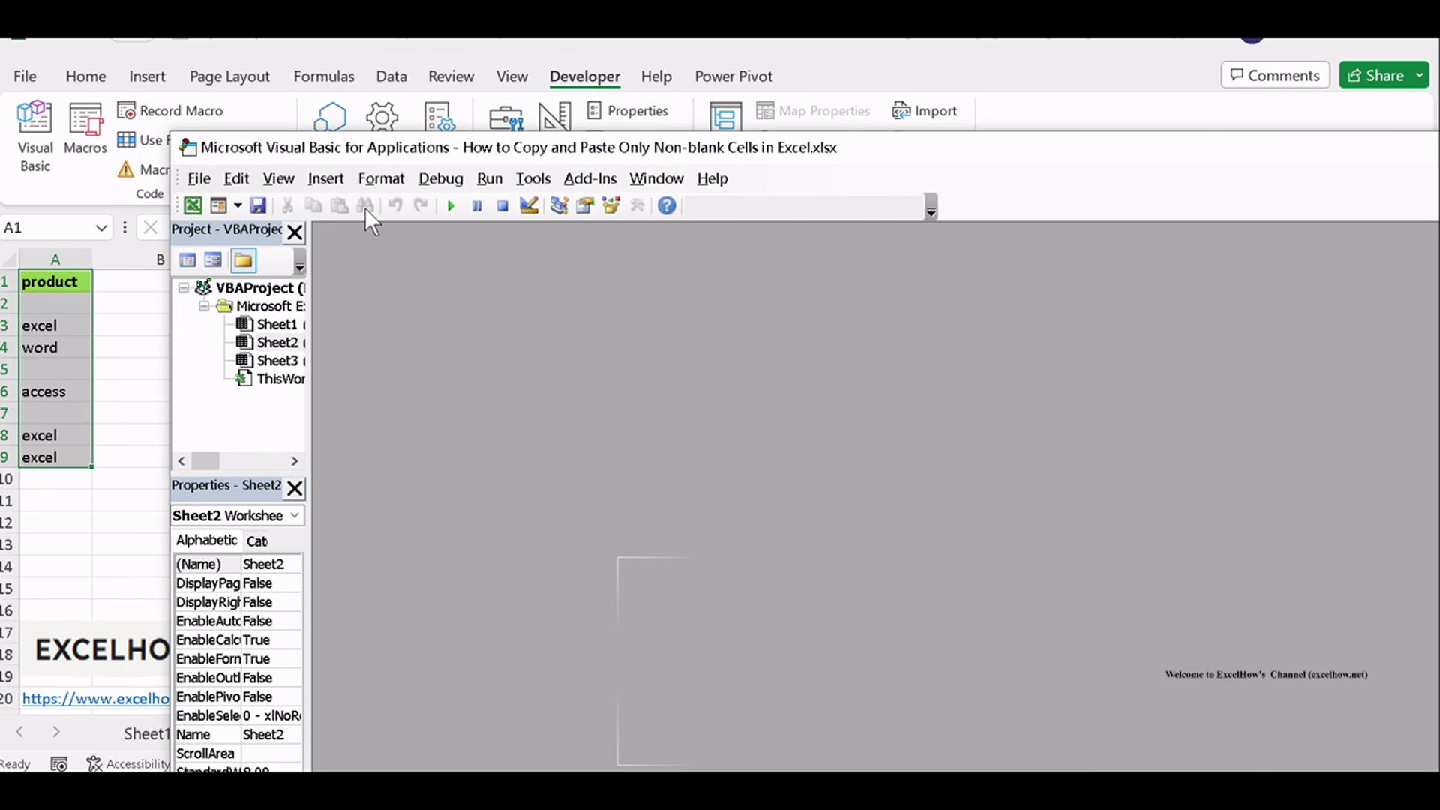
pyautogui.click(326, 180)
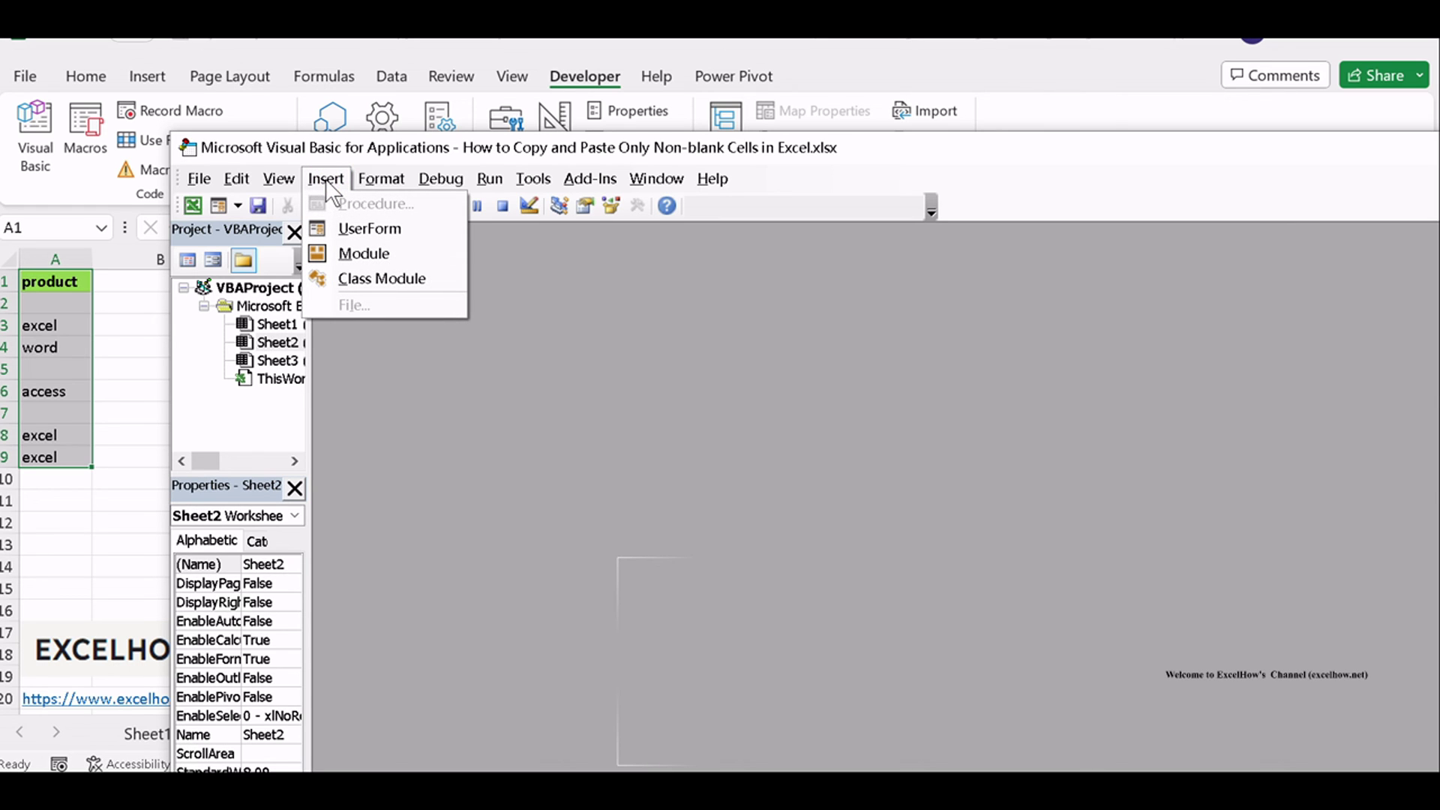
pyautogui.click(356, 159)
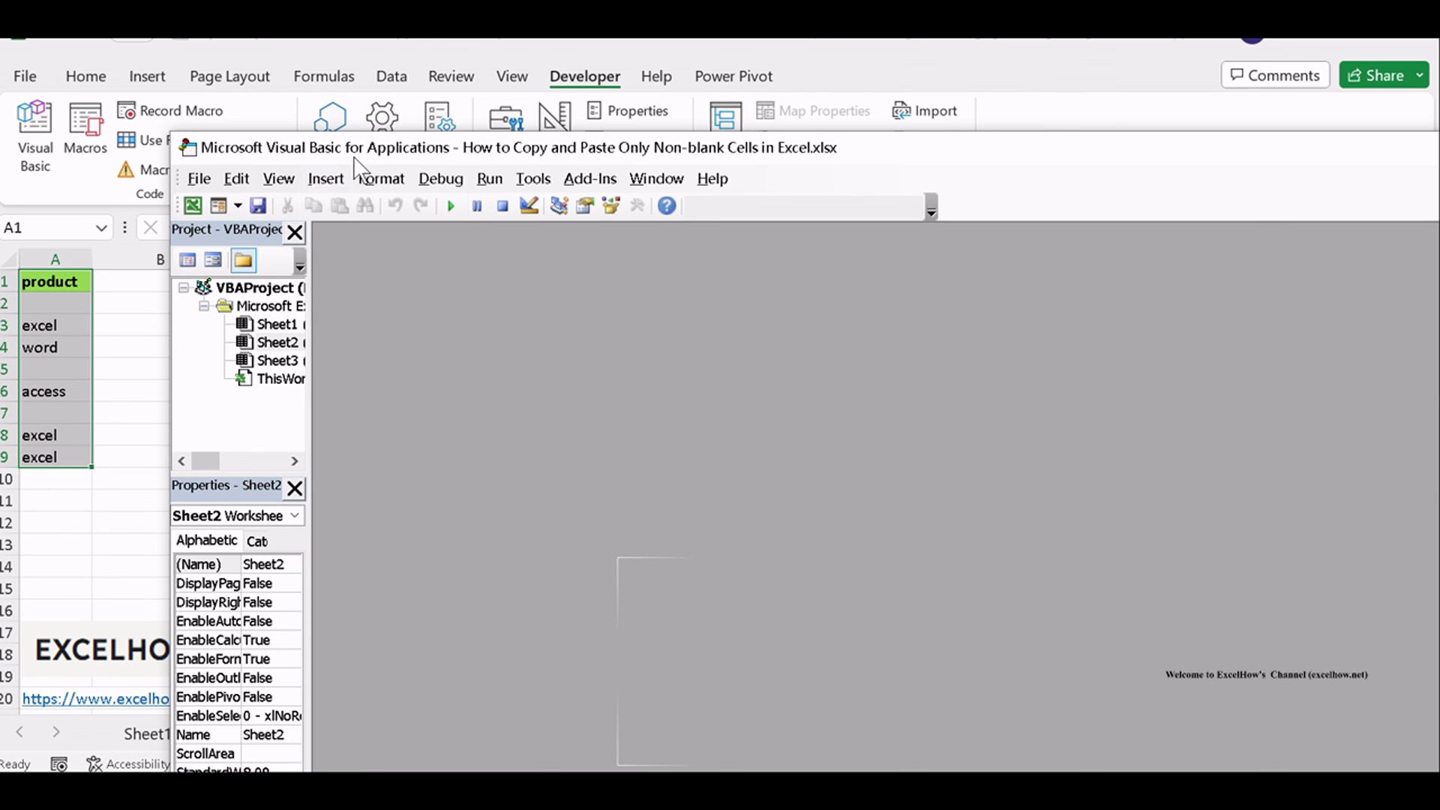
pyautogui.click(328, 178)
pyautogui.click(372, 255)
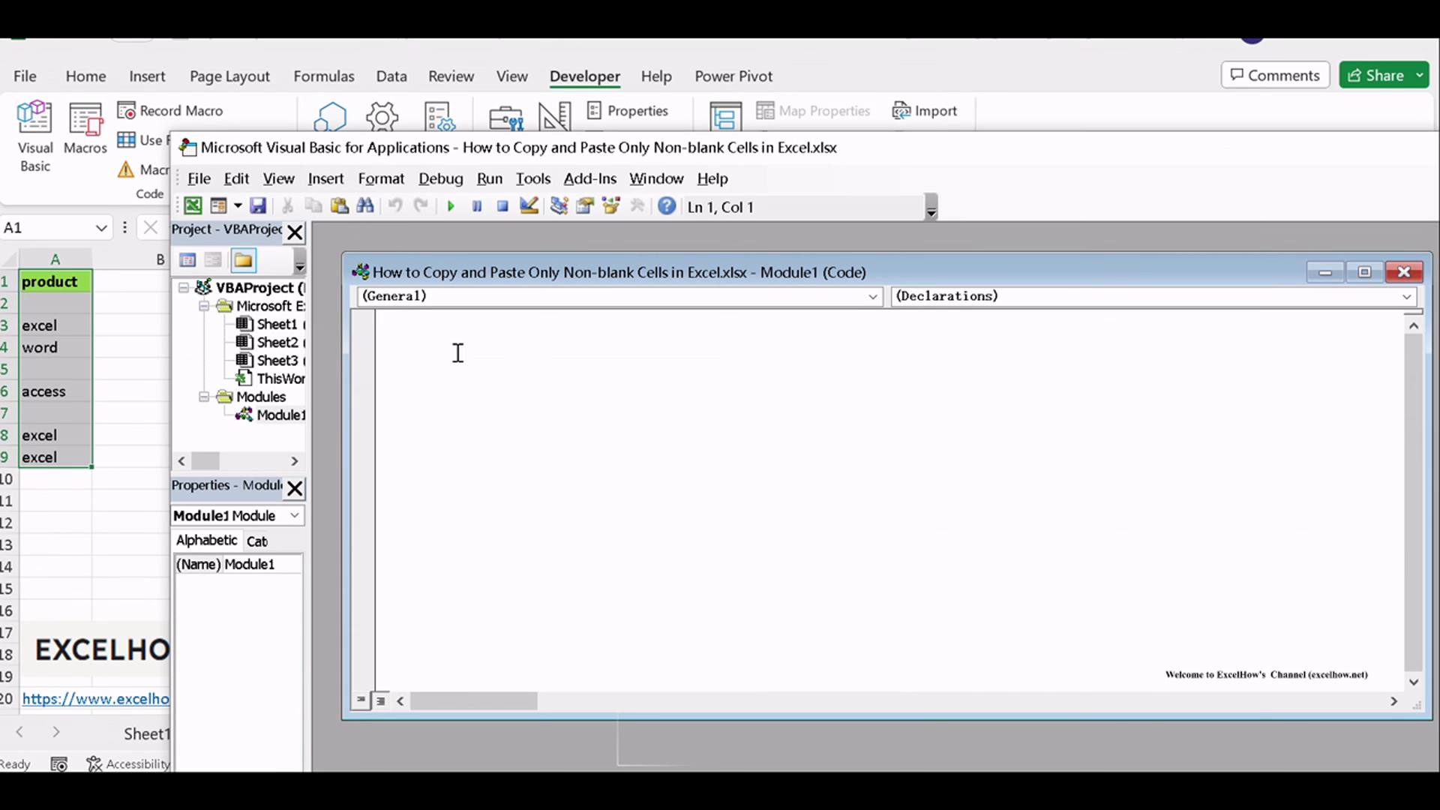
# - Paste the CopyPasteNonBlankCells macro into Module1 and save the workbook, confirming the warning
pyautogui.write('Sub CopyPasteNonBlankCells()     Application.Selection.SpecialCells(xlCellTypeConstants).Copy Destination:=Range("B1") End Sub')
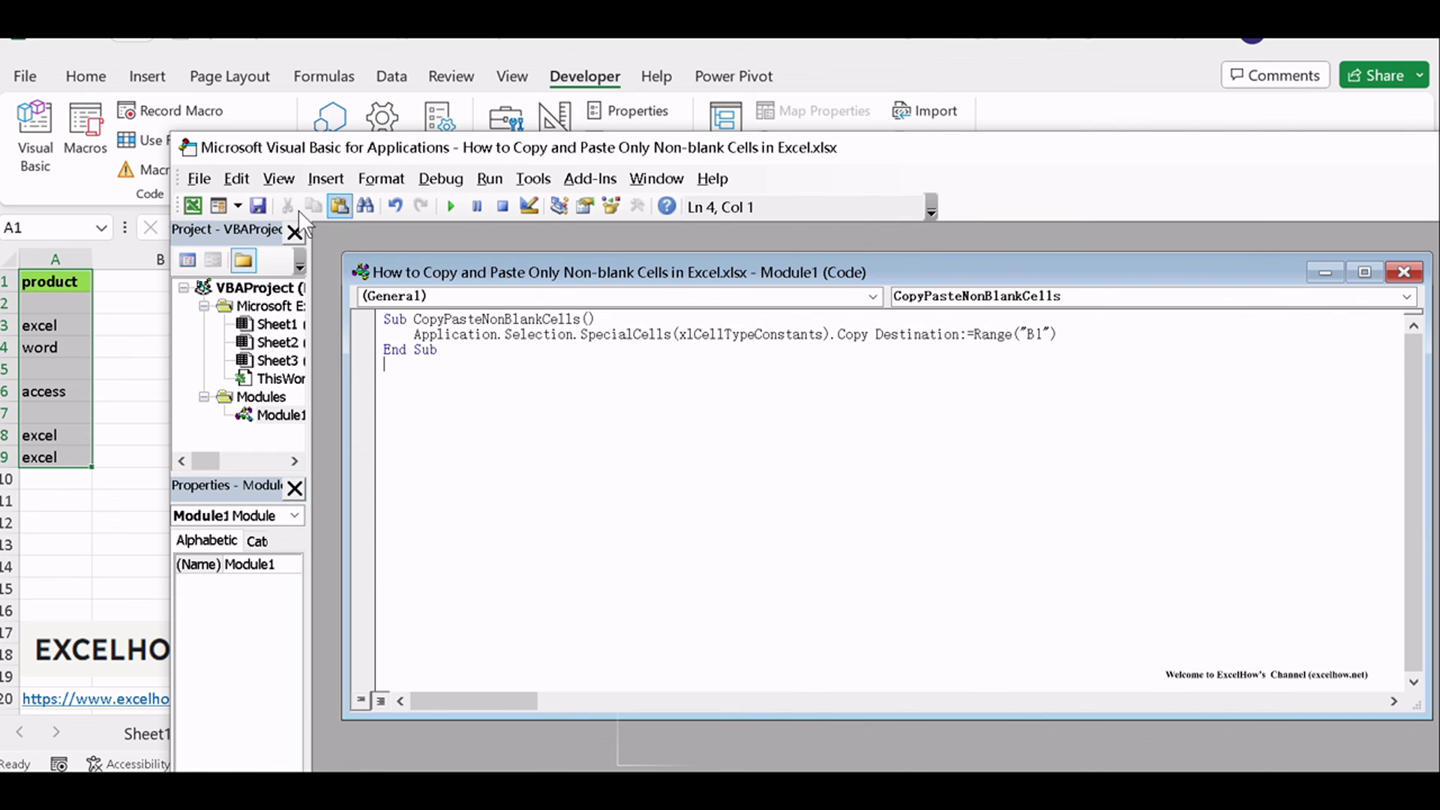
pyautogui.click(257, 205)
pyautogui.click(633, 506)
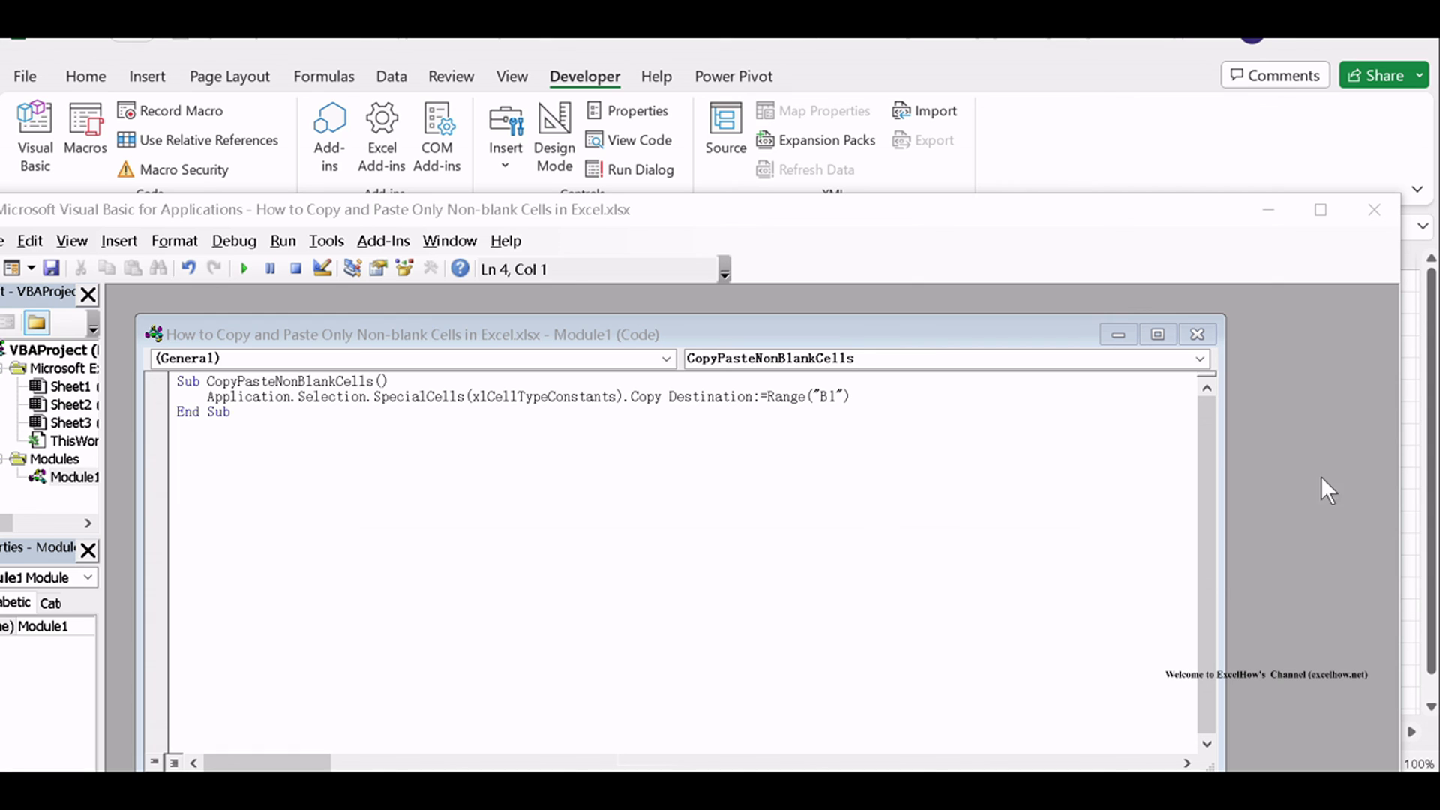
# - Close the editor and run CopyPasteNonBlankCells, filling B1:B6 with the six non-blank products
pyautogui.click(1376, 211)
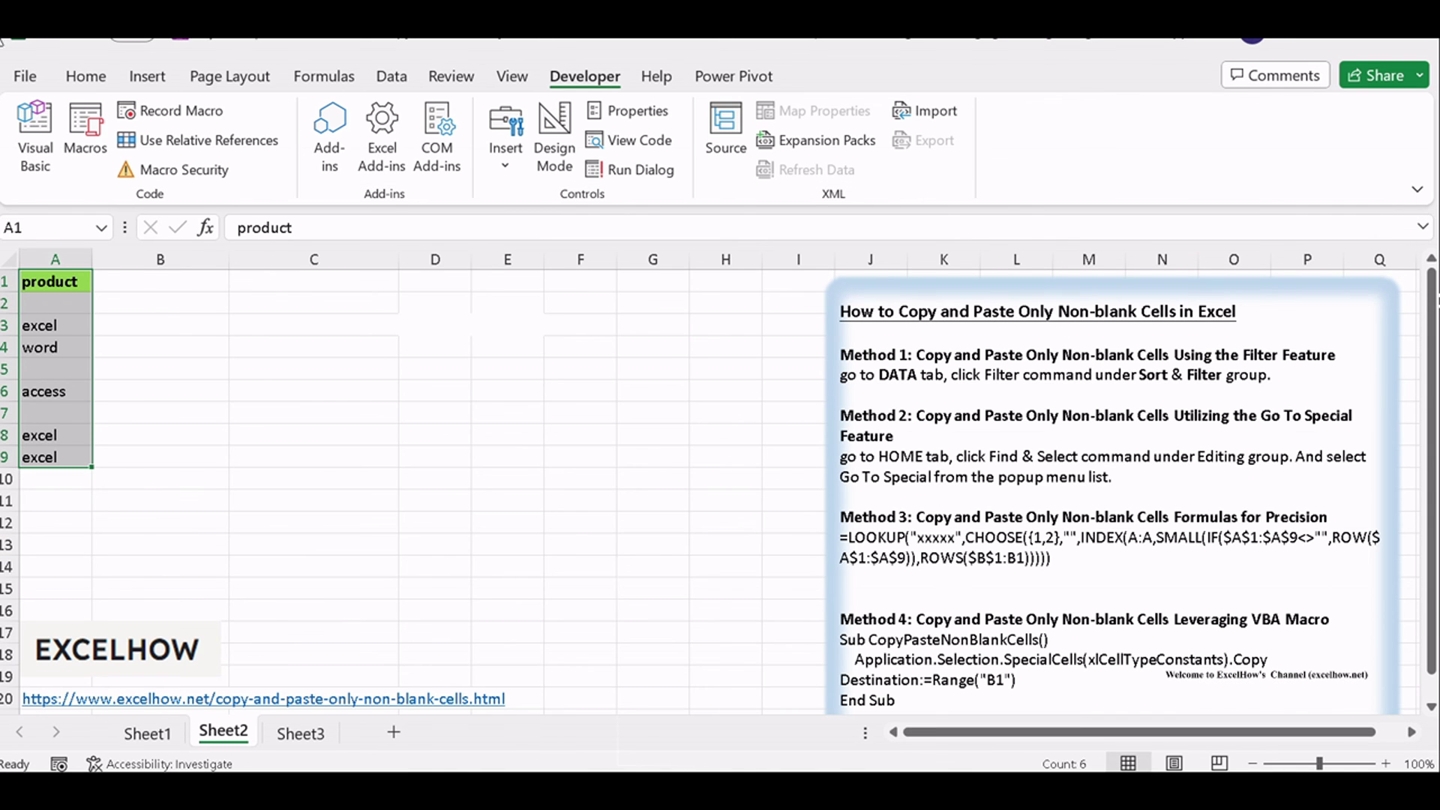
pyautogui.click(90, 139)
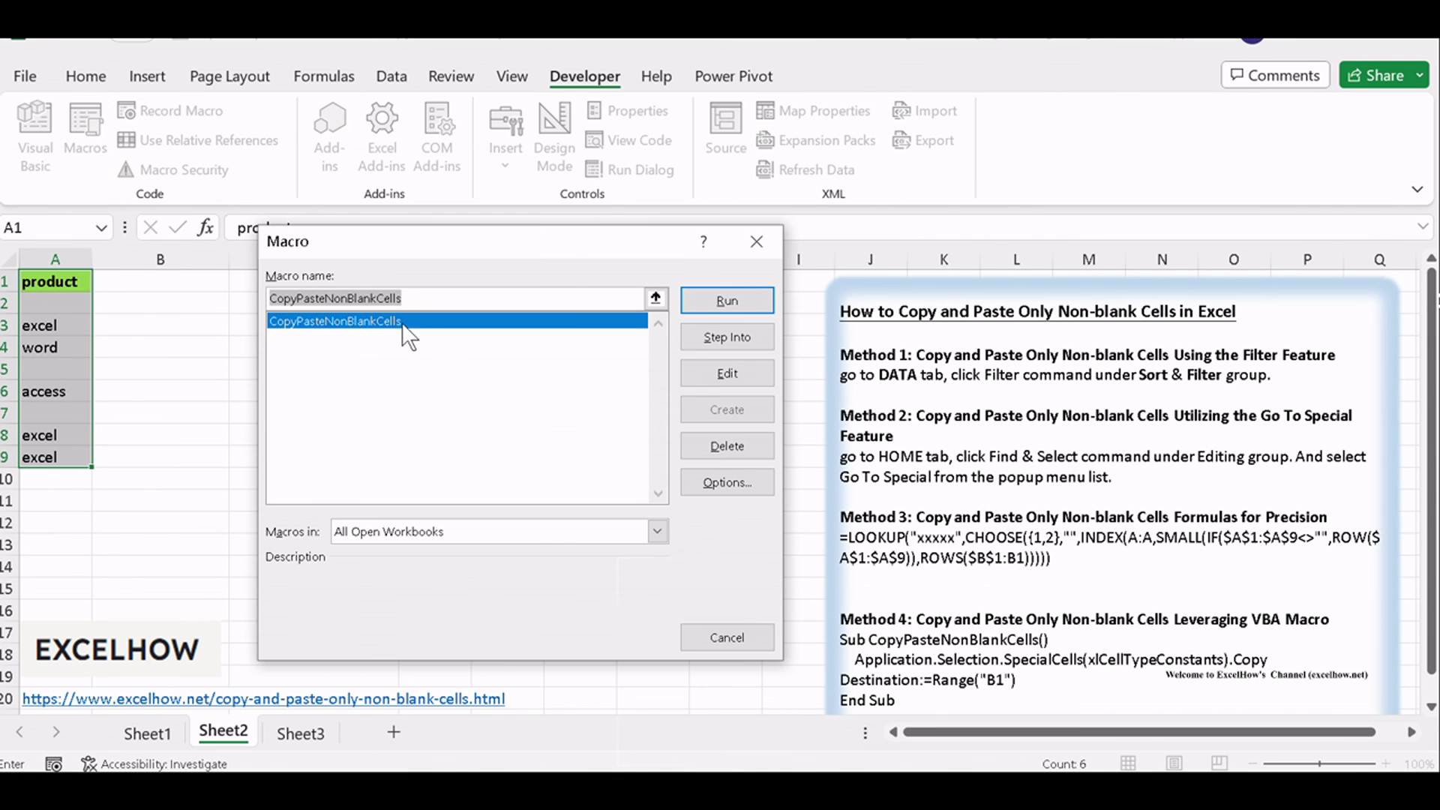
pyautogui.click(727, 300)
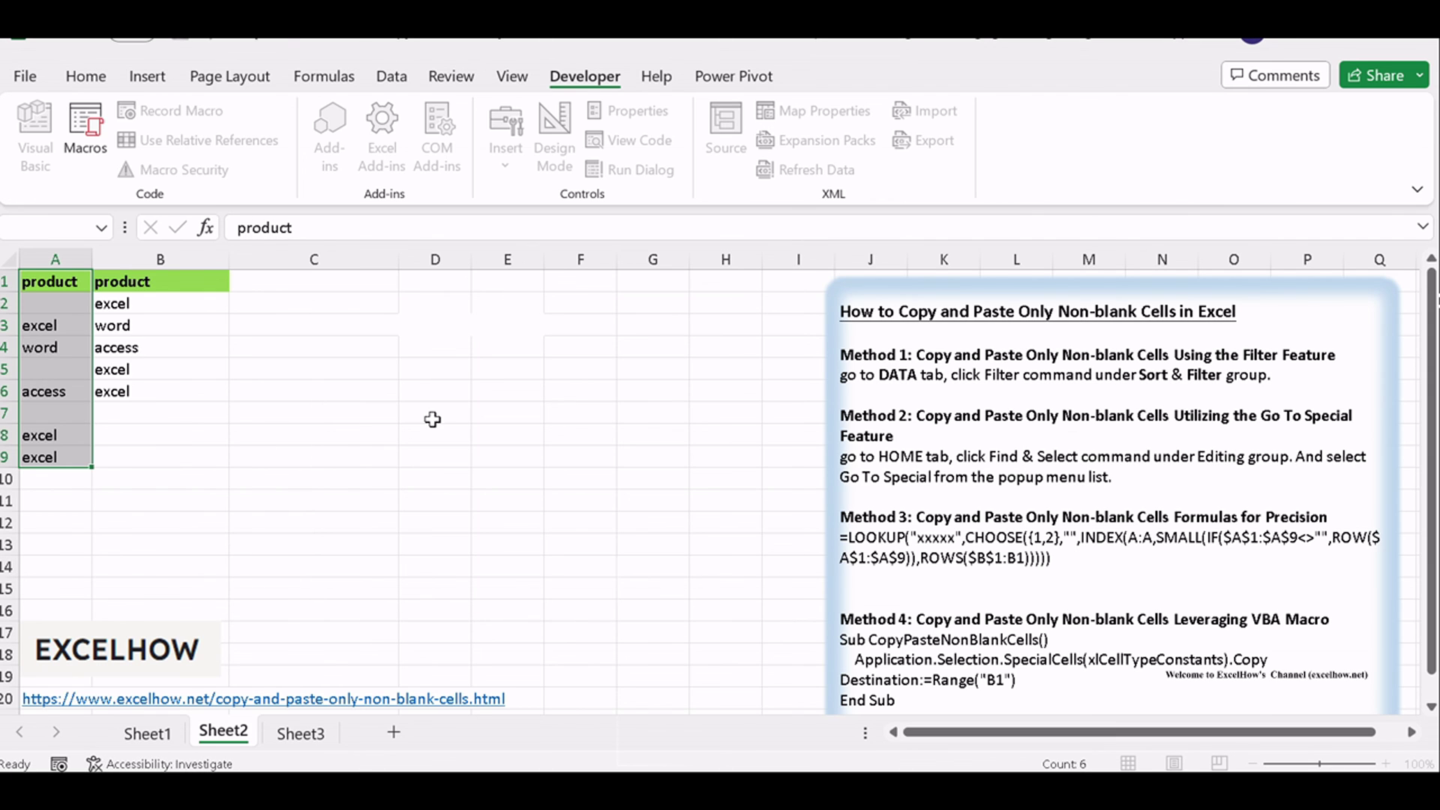
# - Un-bold the words 'Method 4: Copy and Paste' at the start of the instructions box heading
pyautogui.click(120, 394)
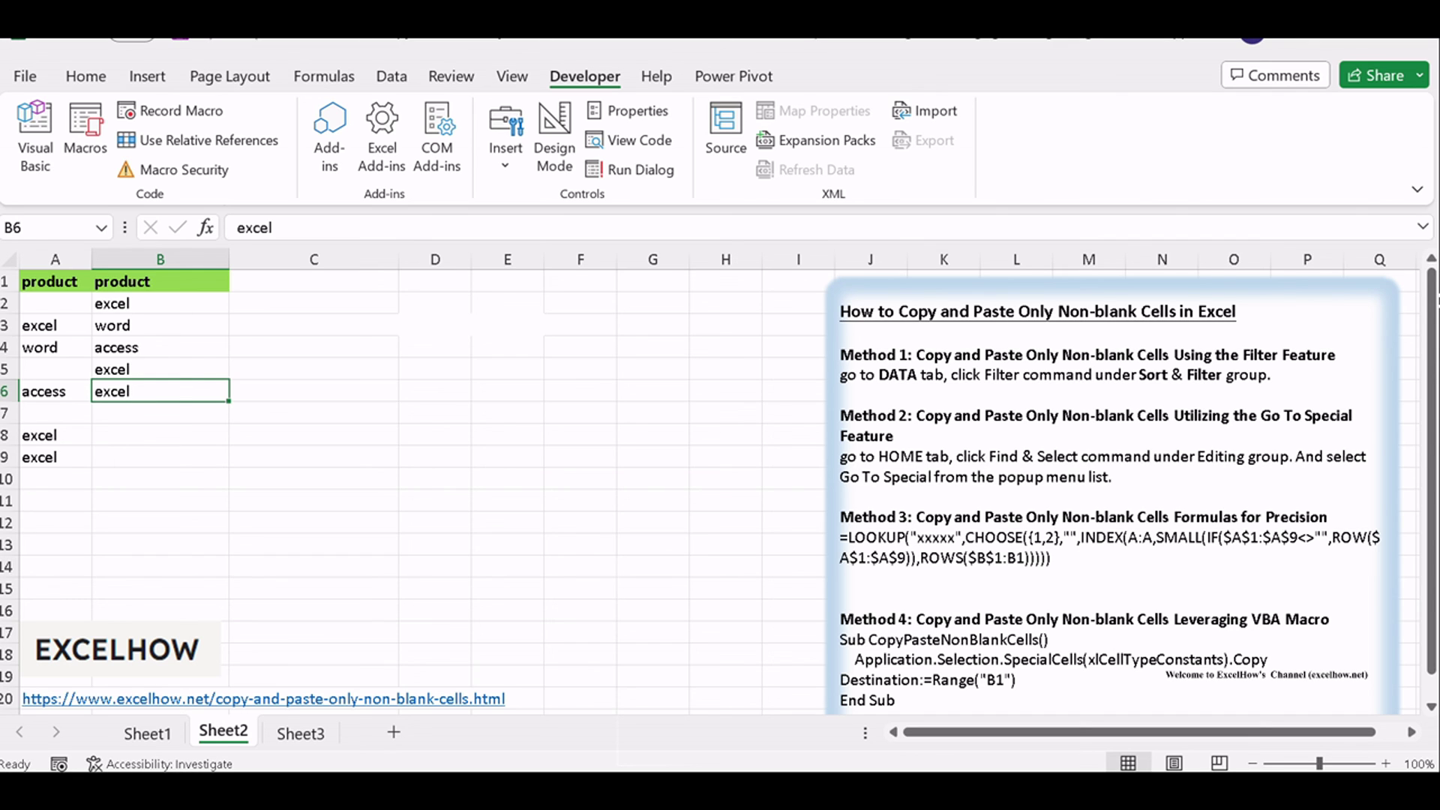
pyautogui.click(891, 355)
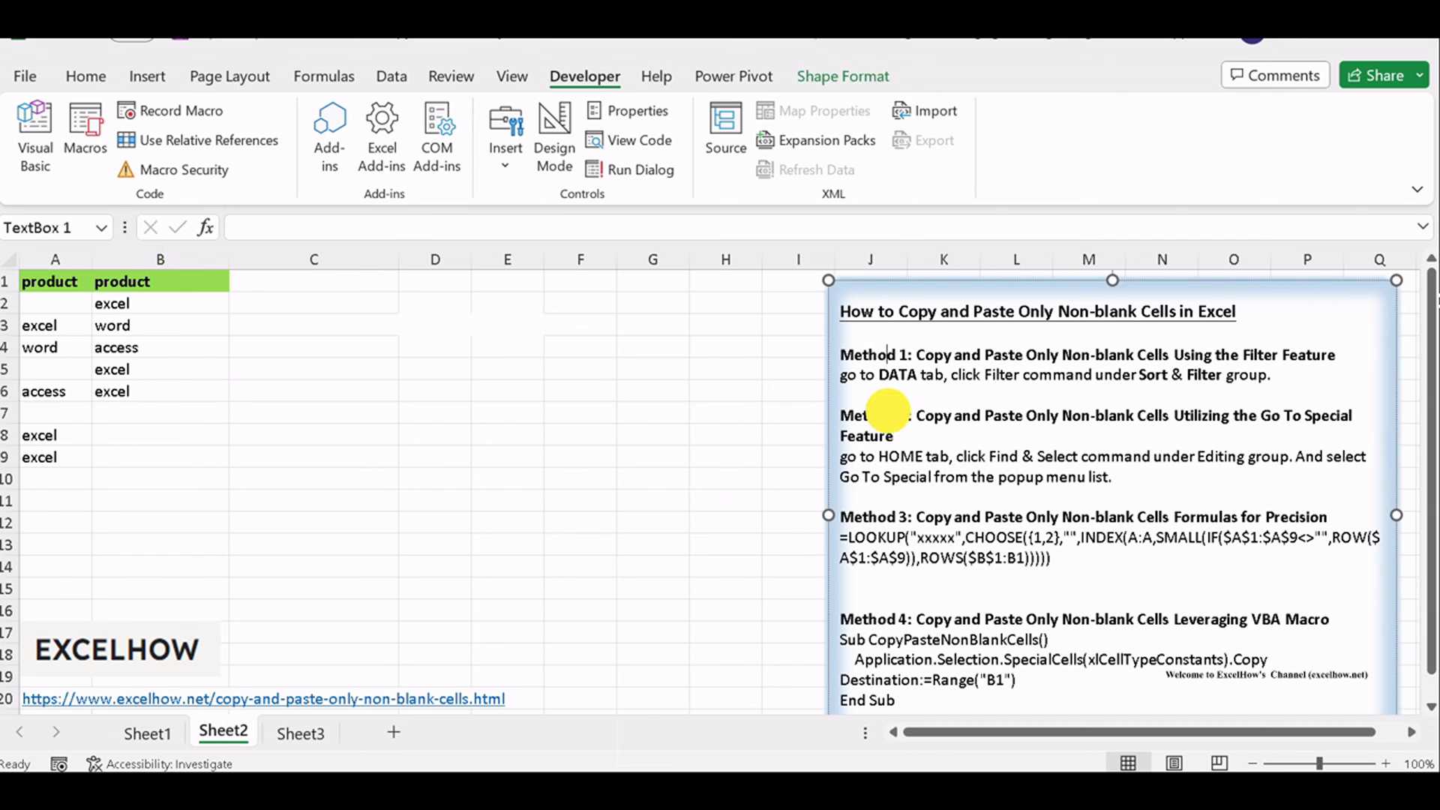
pyautogui.click(879, 619)
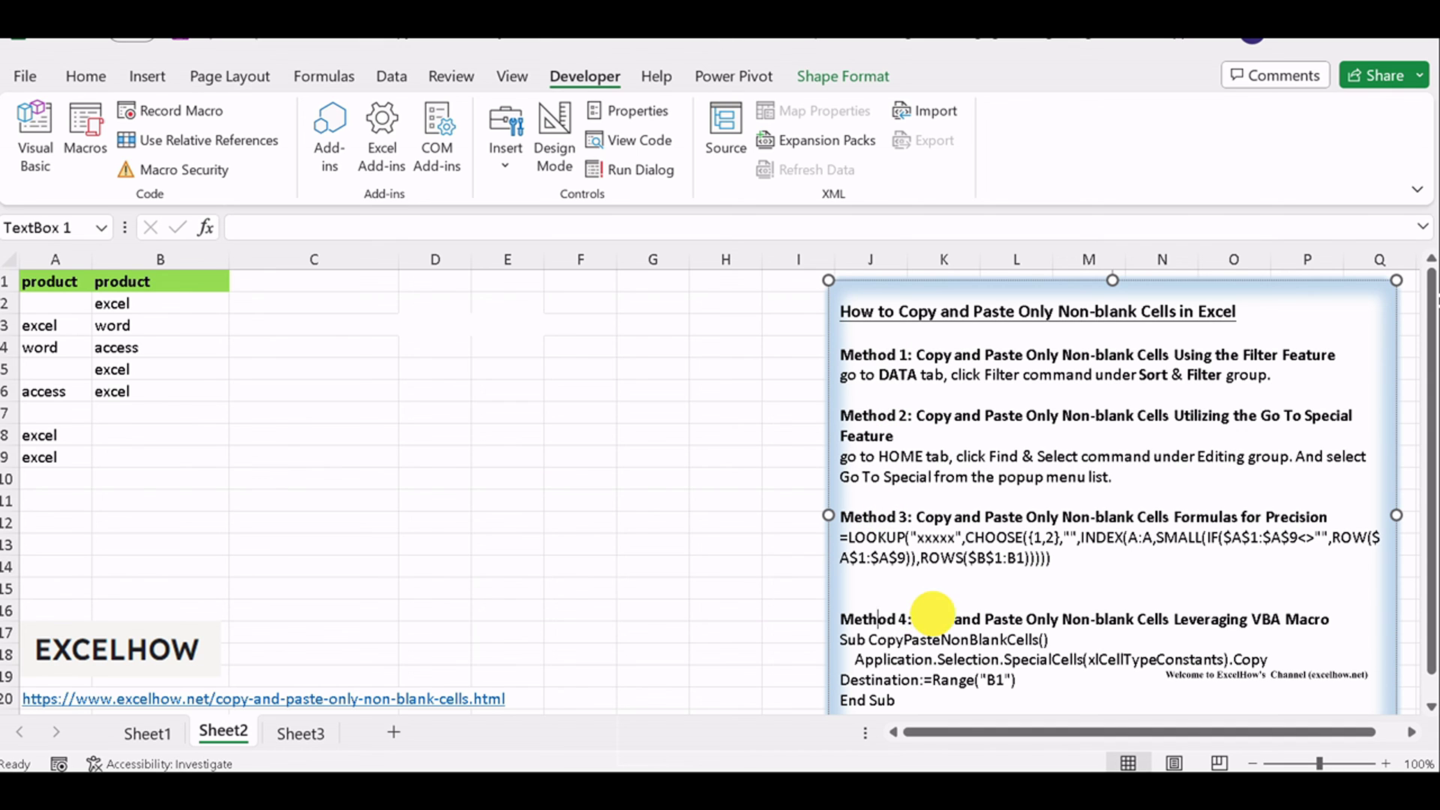
pyautogui.moveTo(932, 613); pyautogui.dragTo(1023, 620)
pyautogui.click(1037, 586)
pyautogui.click(994, 572)
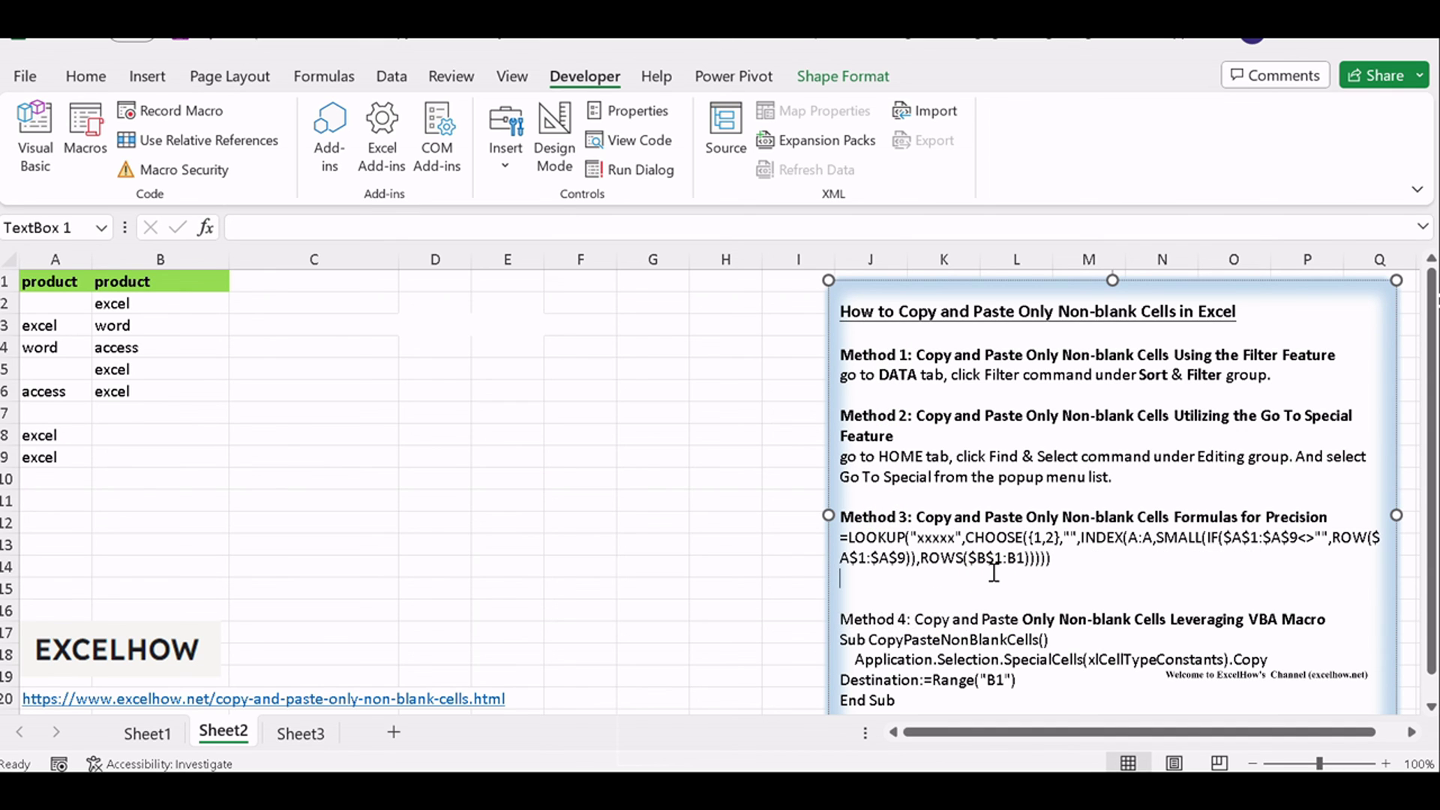